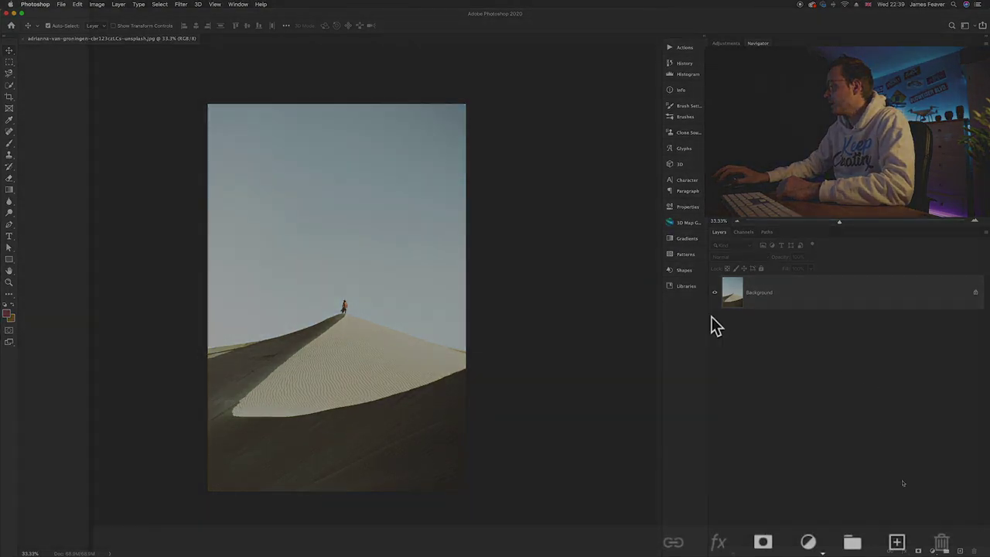
Step: Add a Gradient Map adjustment layer above the desert photo and hide it, keeping its gradient settings selected
{"action": "left_click", "coordinate": [918, 550]}
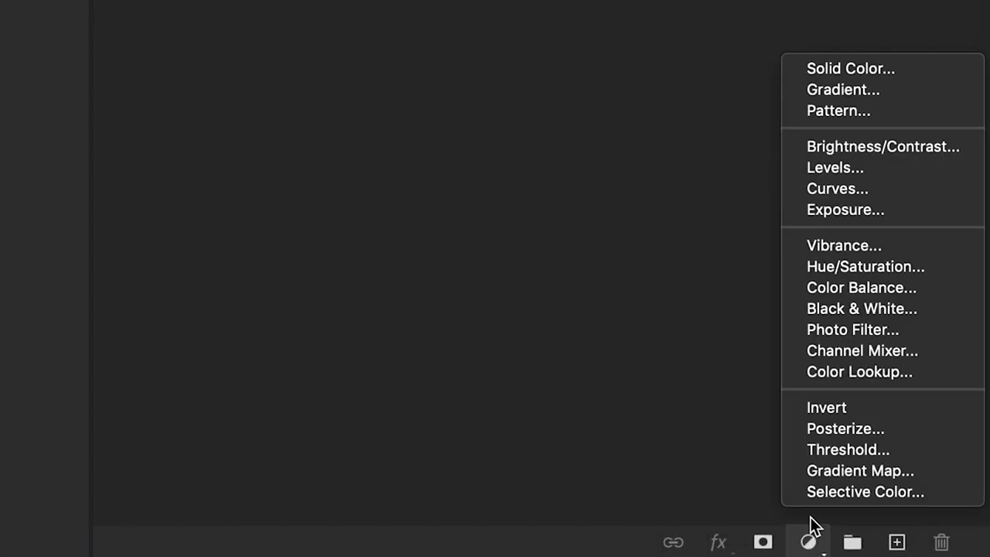
{"action": "left_click", "coordinate": [844, 473]}
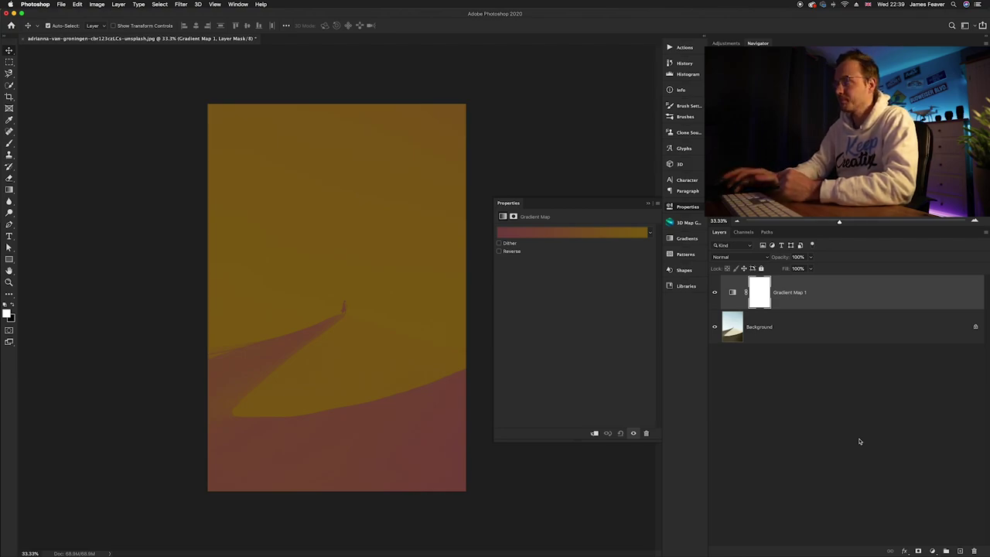
{"action": "left_click", "coordinate": [715, 293]}
{"action": "left_click", "coordinate": [731, 292]}
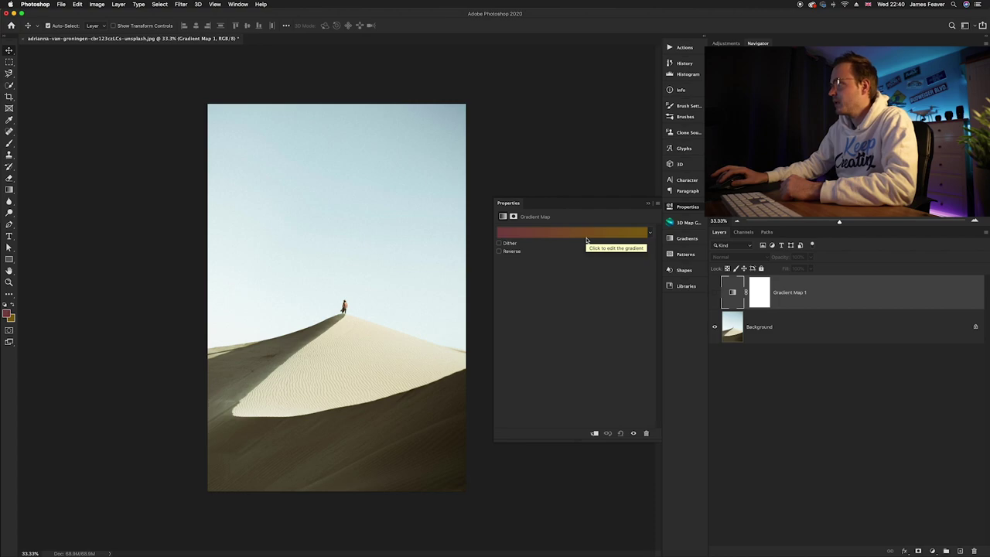
Step: Open the gradient map's gradient for editing and add a middle colour stop at location 50%
{"action": "left_click", "coordinate": [550, 233]}
{"action": "left_click_drag", "start_coordinate": [370, 101], "coordinate": [155, 136]}
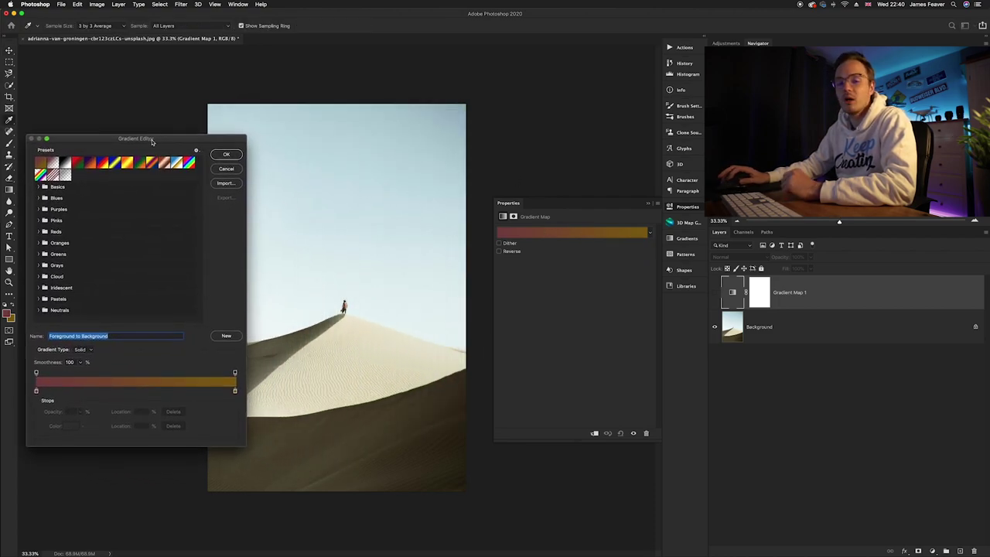
{"action": "left_click", "coordinate": [36, 391]}
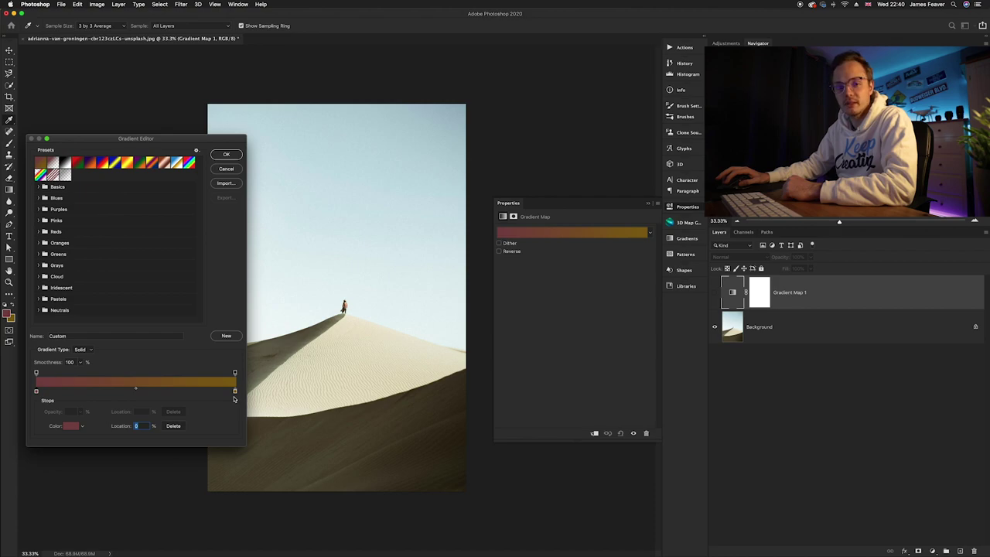
{"action": "left_click", "coordinate": [143, 391]}
{"action": "left_click_drag", "start_coordinate": [143, 391], "coordinate": [132, 392]}
{"action": "type", "text": "50"}
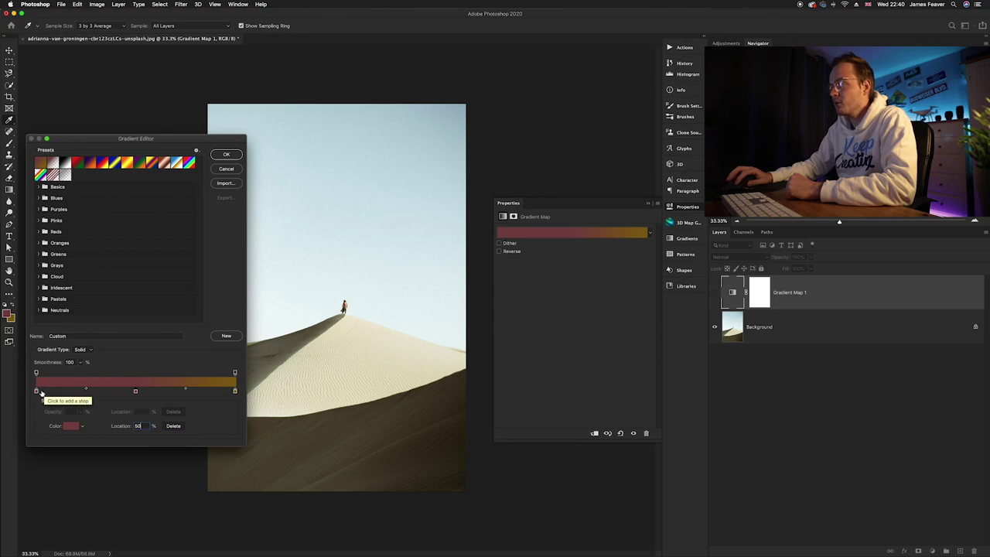
Step: Sample the photo's dark foreground sand for the first stop, sunlit dune for the middle stop and pale sky near the horizon for the end stop
{"action": "left_click", "coordinate": [36, 392]}
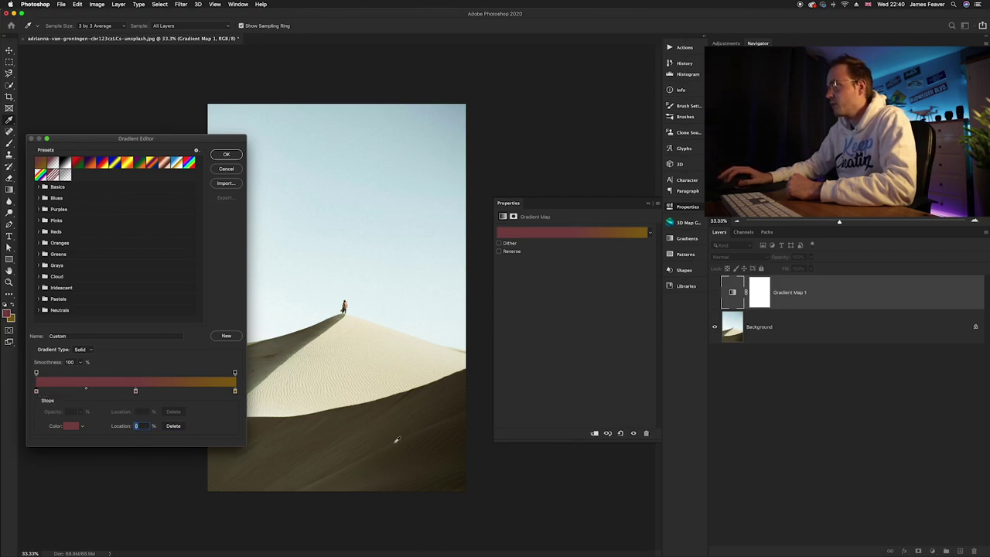
{"action": "left_click", "coordinate": [454, 485]}
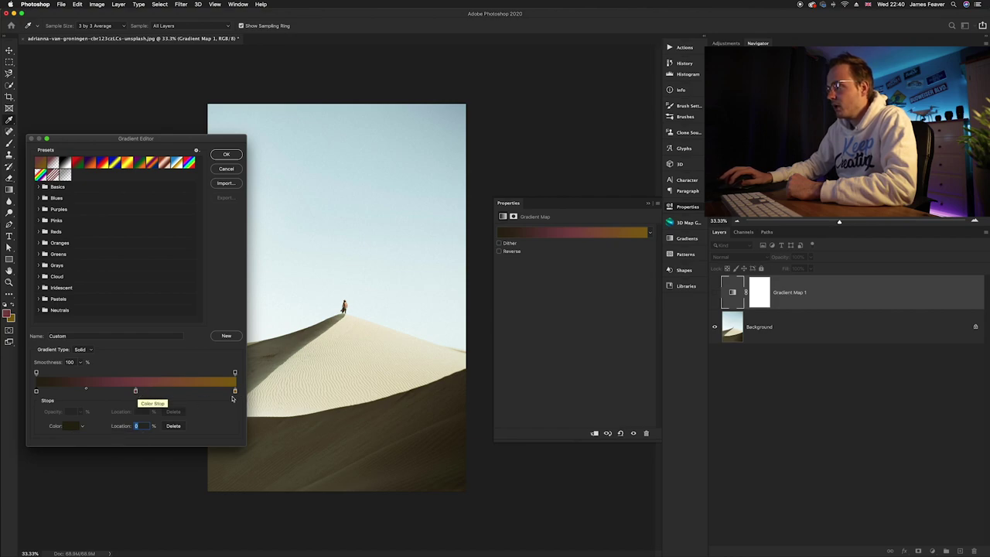
{"action": "left_click", "coordinate": [136, 393]}
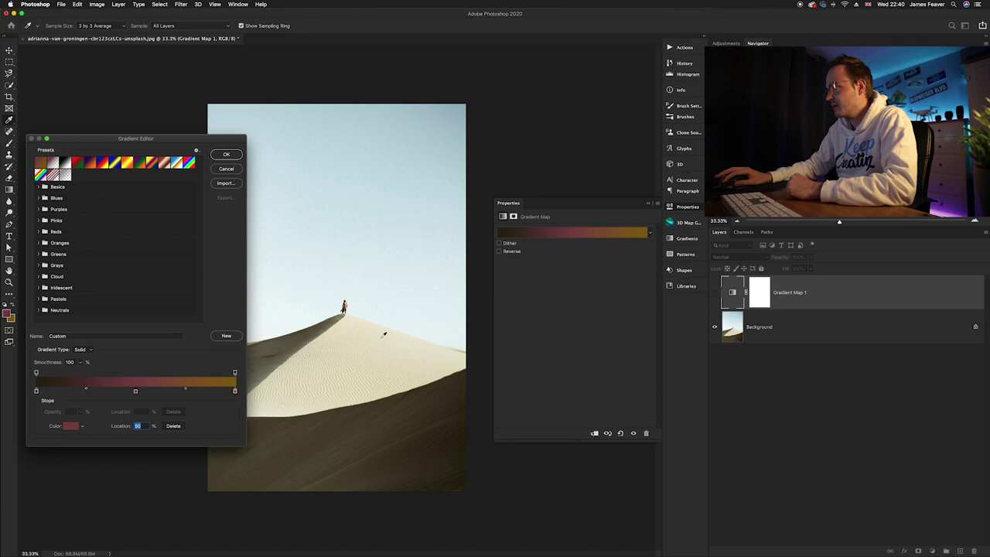
{"action": "left_click", "coordinate": [381, 340]}
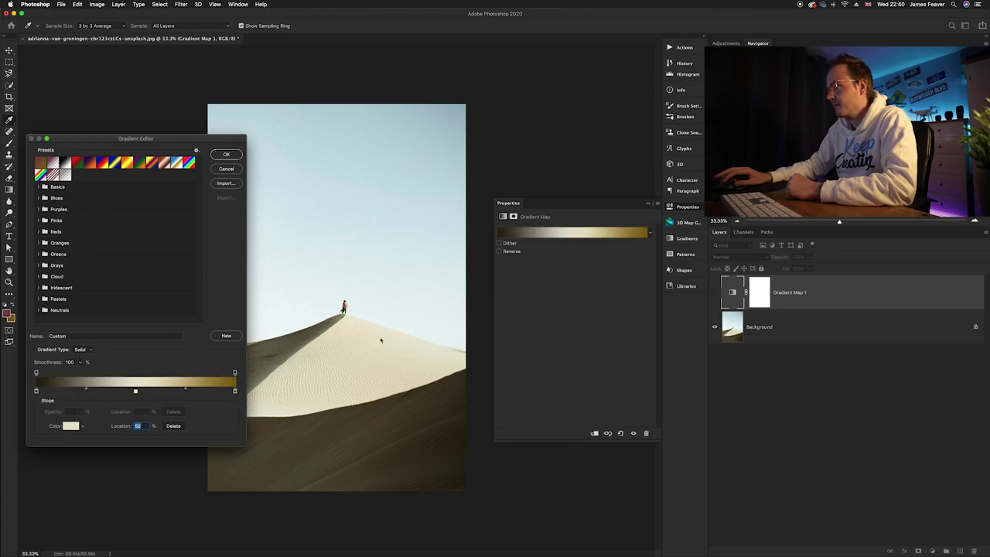
{"action": "left_click", "coordinate": [235, 393]}
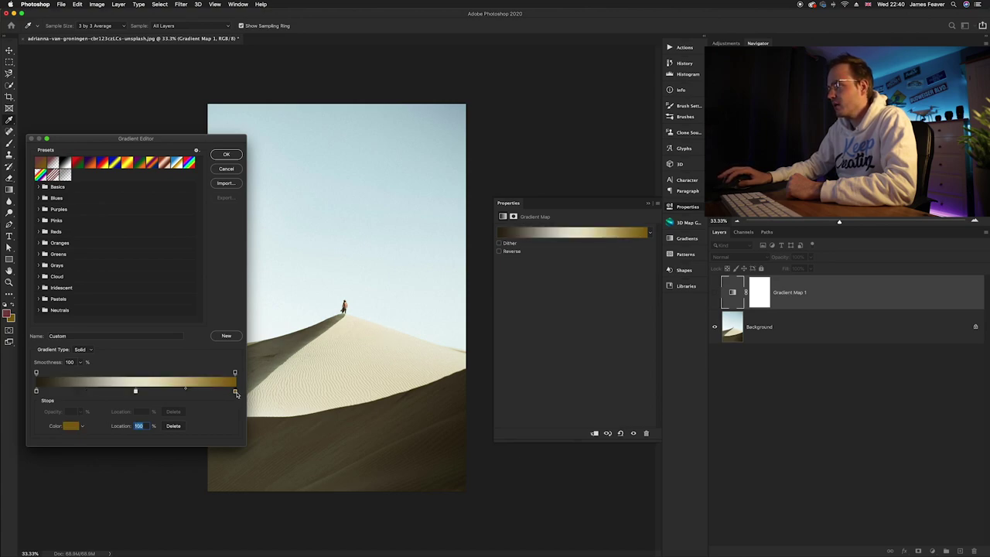
{"action": "left_click", "coordinate": [454, 339]}
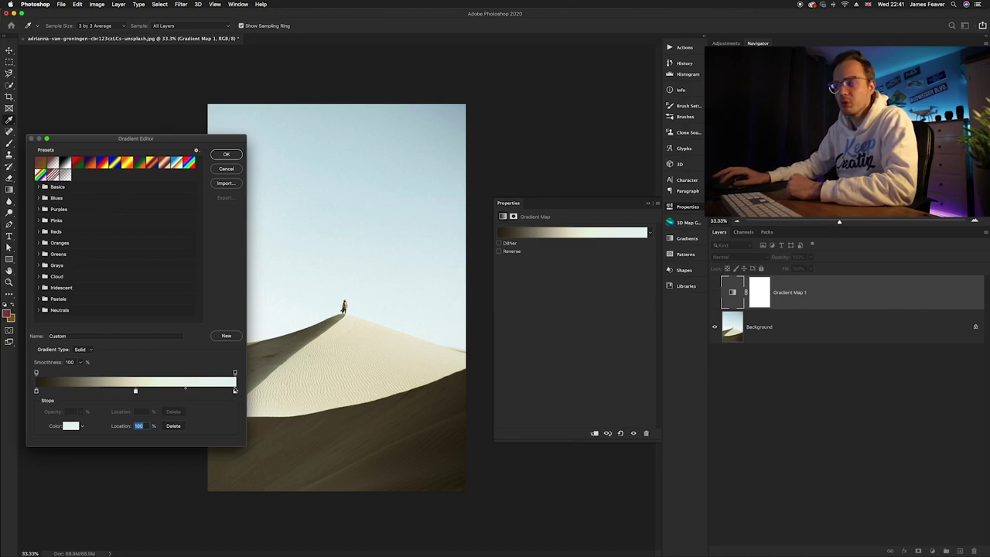
Step: Recolour the gradient's end stop to warm off-white f2efe6, accept the gradient and show the Gradient Map layer
{"action": "double_click", "coordinate": [235, 393]}
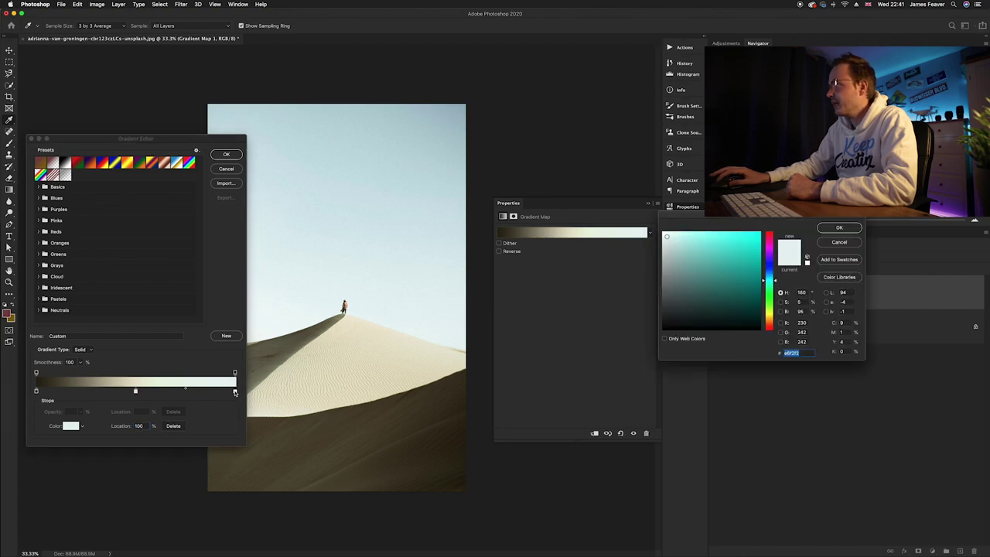
{"action": "left_click_drag", "start_coordinate": [768, 295], "coordinate": [772, 318]}
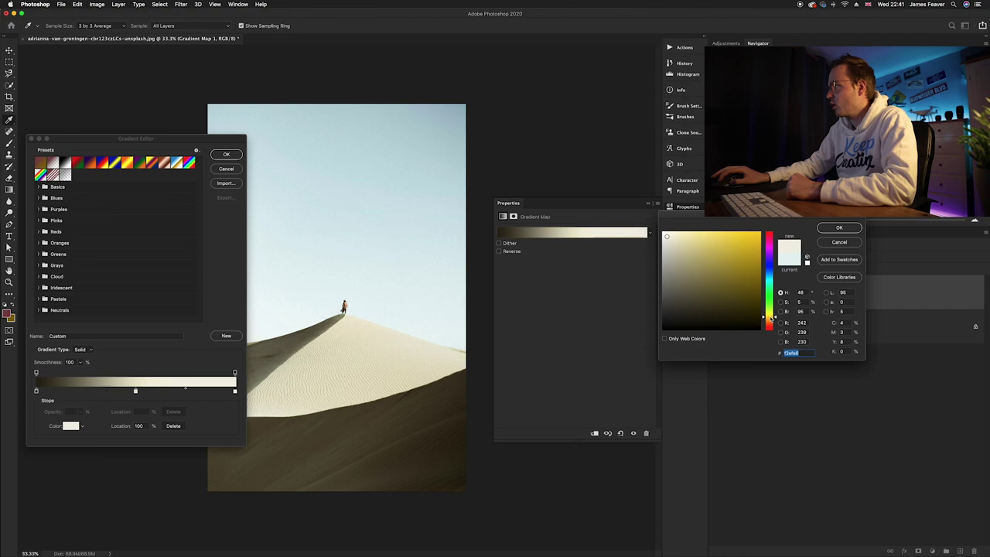
{"action": "left_click", "coordinate": [849, 233]}
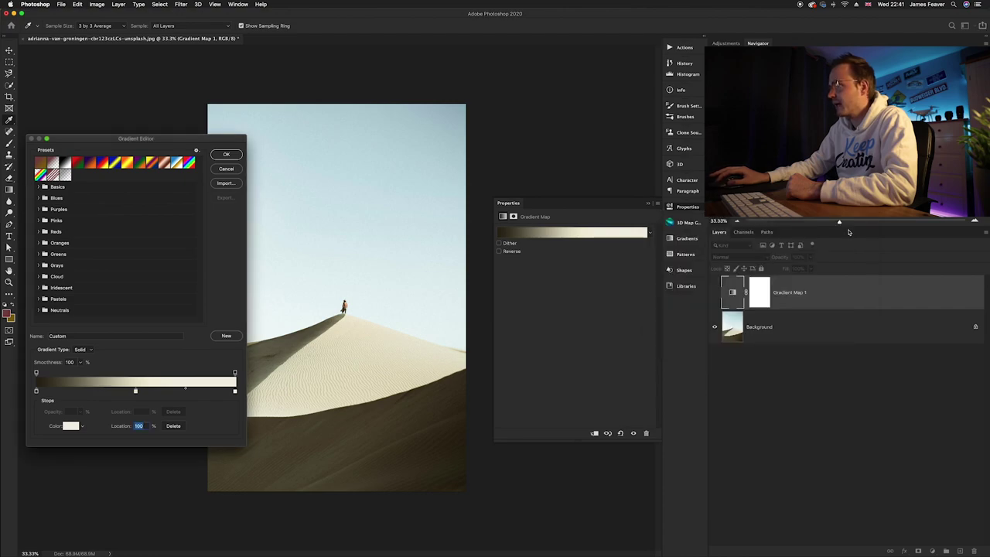
{"action": "left_click", "coordinate": [225, 154]}
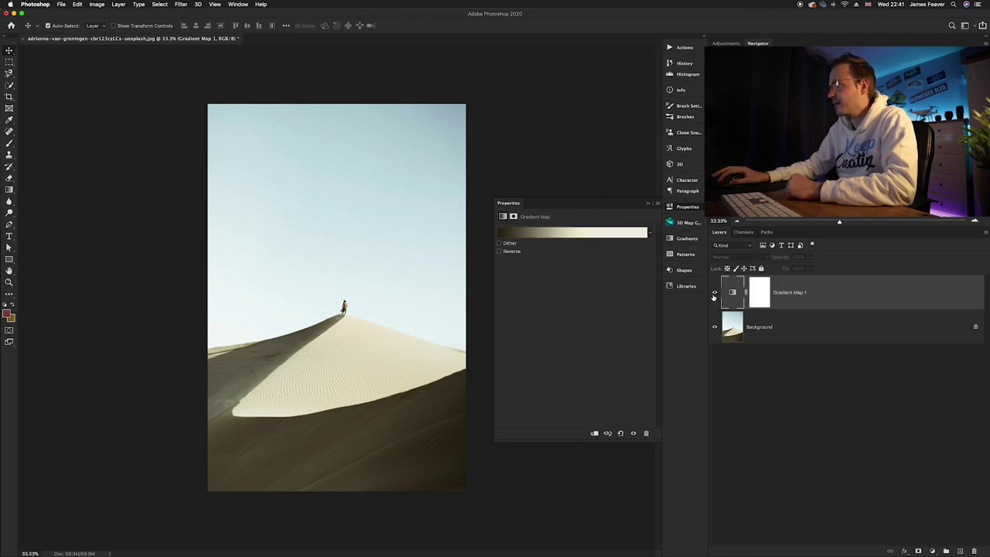
{"action": "left_click", "coordinate": [714, 293]}
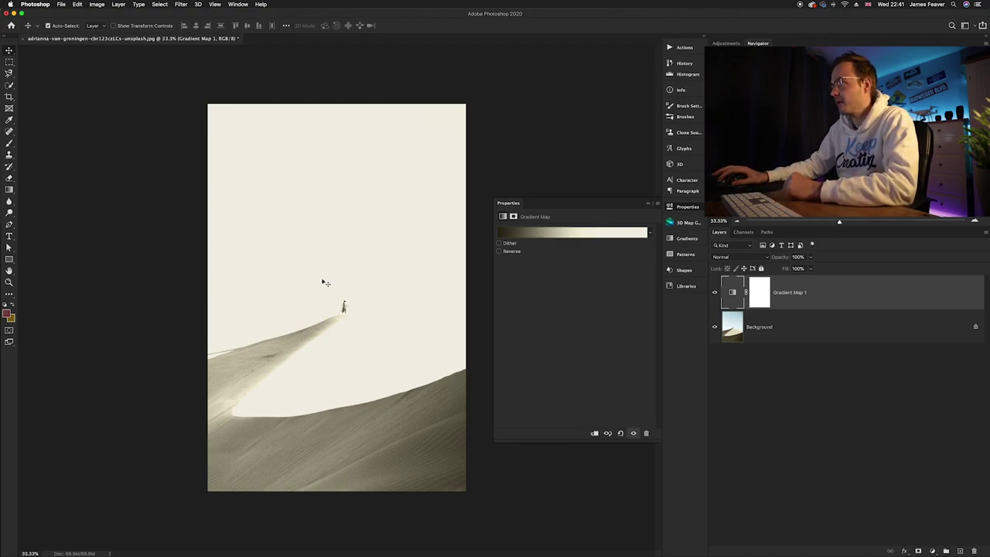
Step: Reopen the gradient and change the middle stop's colour to a sandy yellow, RGB 224, 209, 148
{"action": "left_click", "coordinate": [544, 233]}
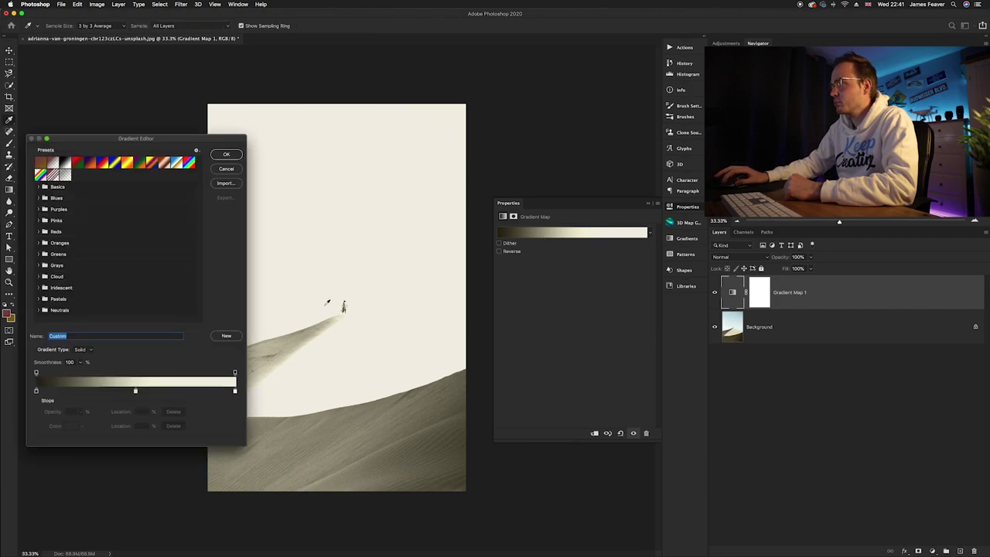
{"action": "left_click", "coordinate": [135, 392]}
{"action": "double_click", "coordinate": [136, 392]}
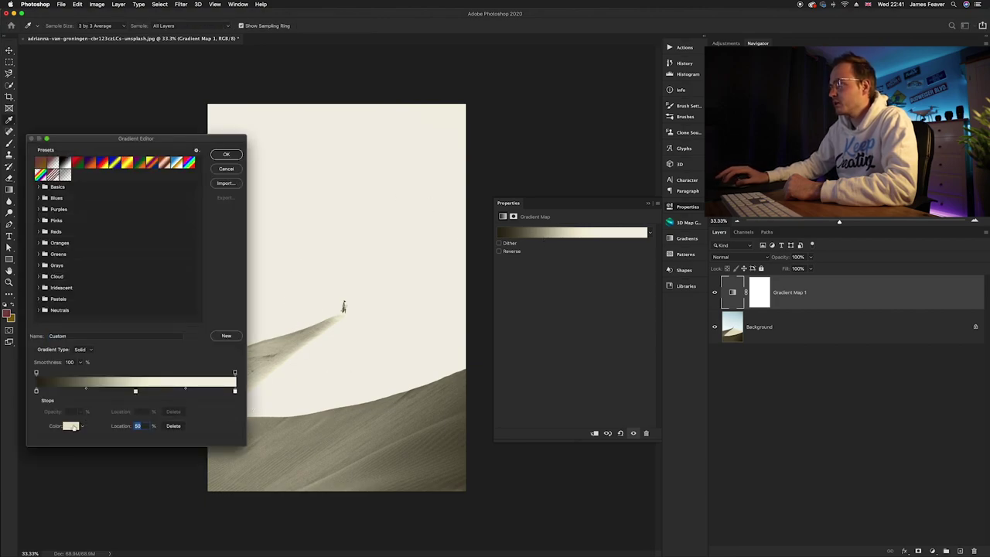
{"action": "left_click_drag", "start_coordinate": [674, 240], "coordinate": [694, 243]}
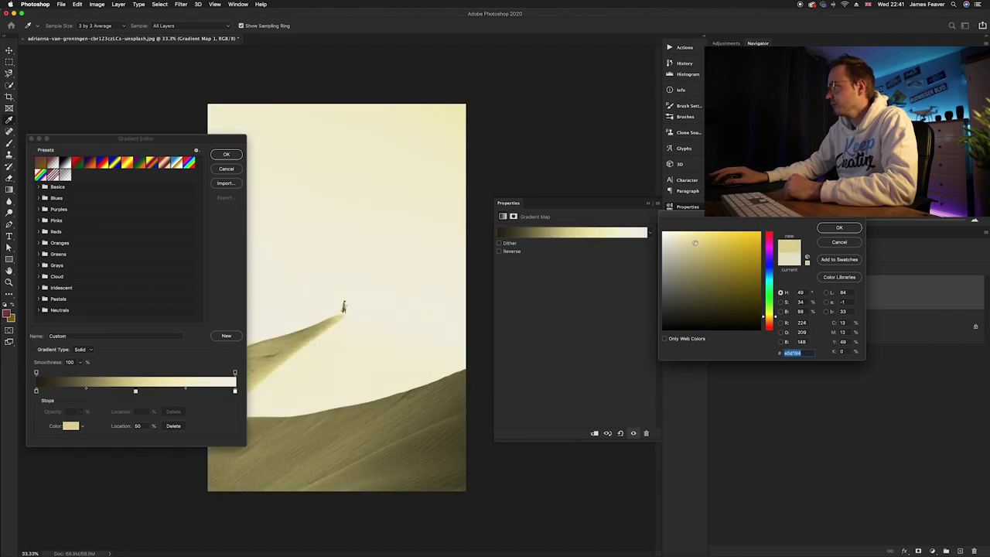
{"action": "left_click", "coordinate": [858, 230]}
Step: Change the gradient's end stop to a bright cream colour, RGB 255, 248, 220
{"action": "left_click", "coordinate": [235, 391]}
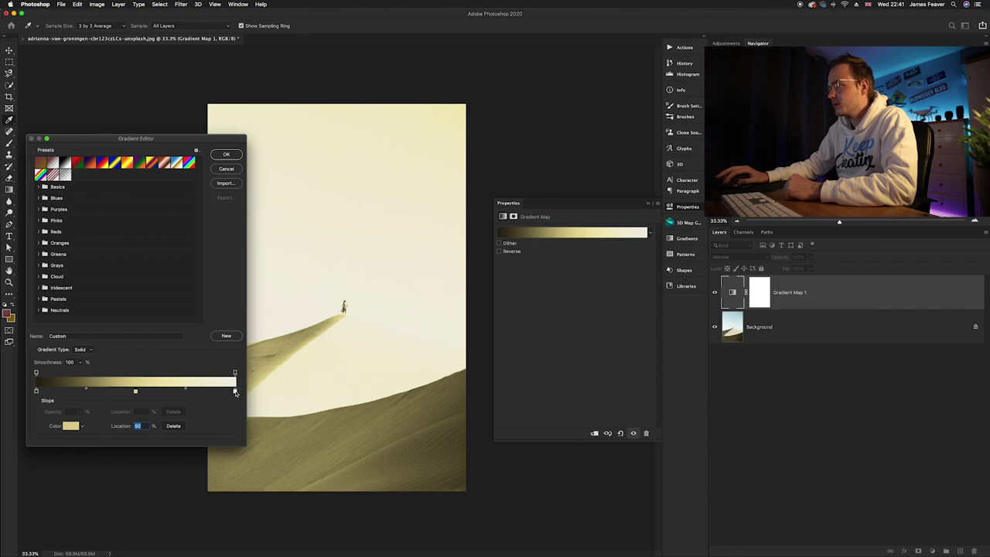
{"action": "left_click", "coordinate": [71, 426]}
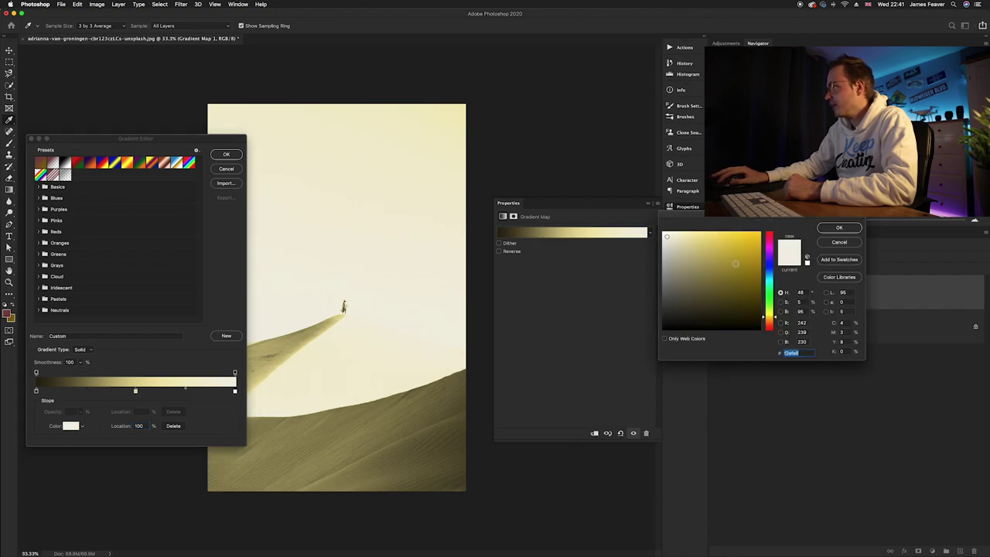
{"action": "left_click", "coordinate": [676, 238]}
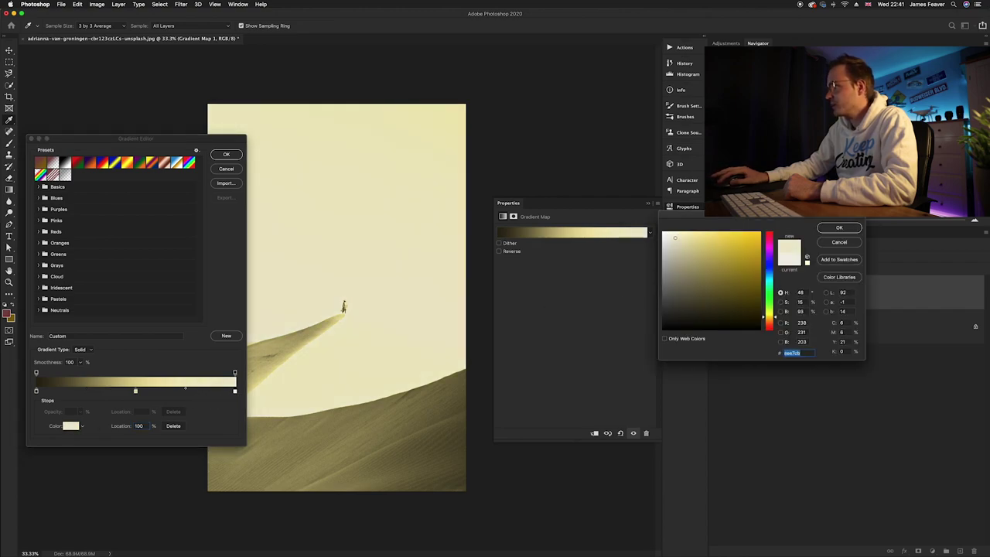
{"action": "left_click_drag", "start_coordinate": [673, 237], "coordinate": [675, 230]}
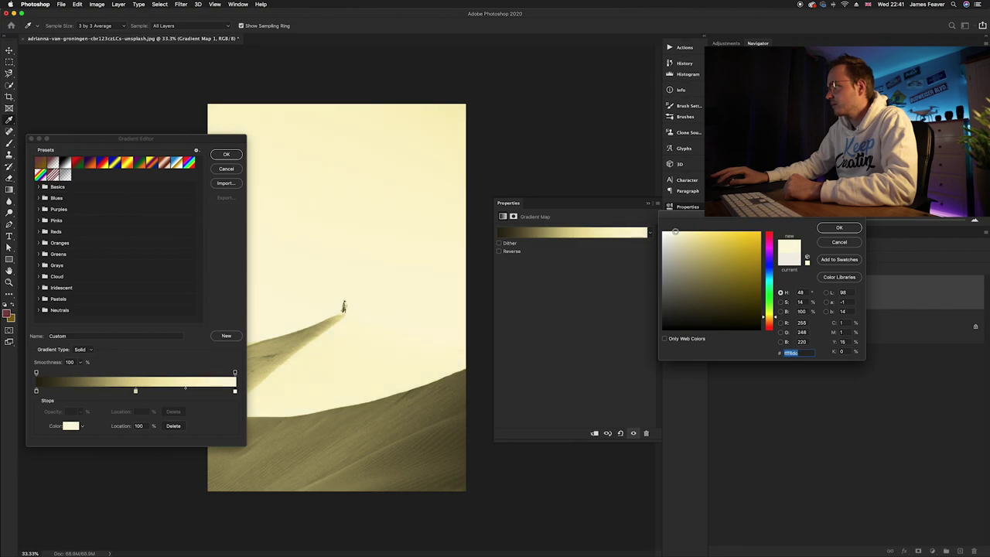
{"action": "key", "text": "Return"}
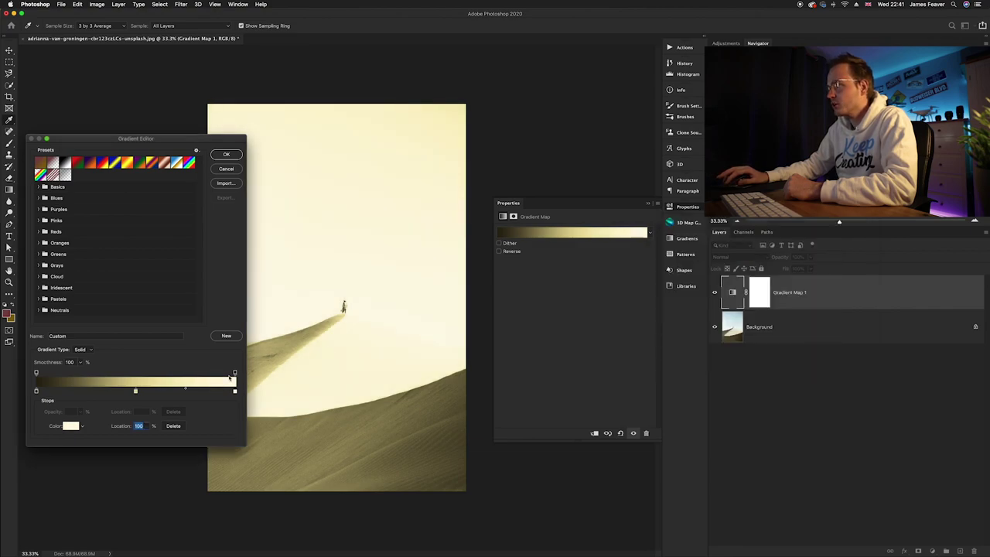
Step: Move the middle stop to about 79%, darken the first stop to RGB 30, 26, 13 and accept the gradient
{"action": "left_click_drag", "start_coordinate": [136, 393], "coordinate": [193, 392]}
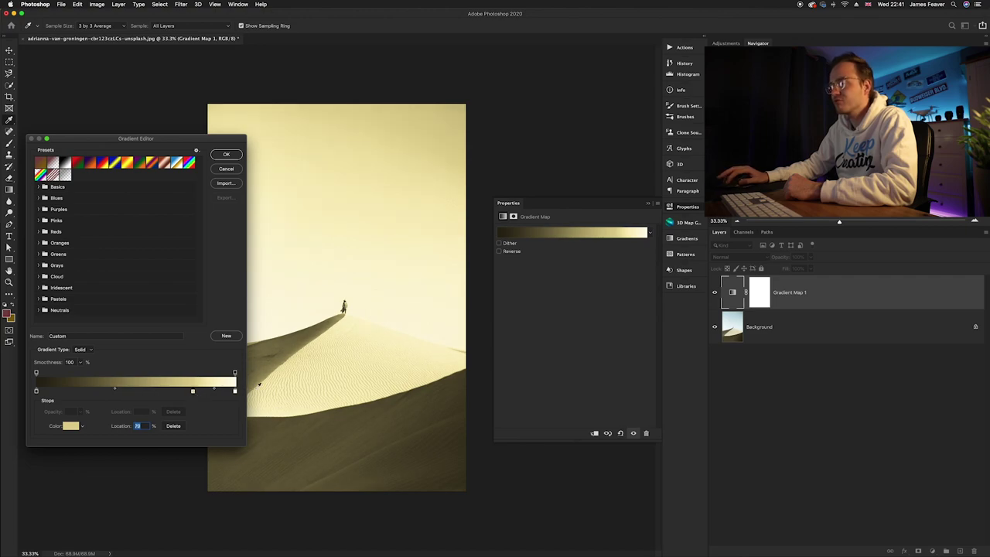
{"action": "left_click", "coordinate": [36, 391]}
{"action": "double_click", "coordinate": [36, 392]}
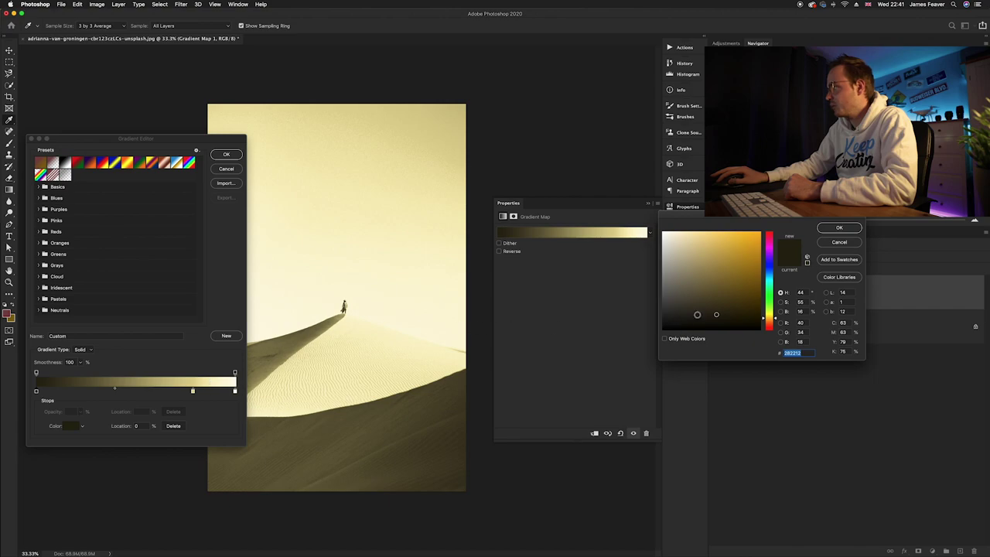
{"action": "left_click_drag", "start_coordinate": [717, 316], "coordinate": [717, 318]}
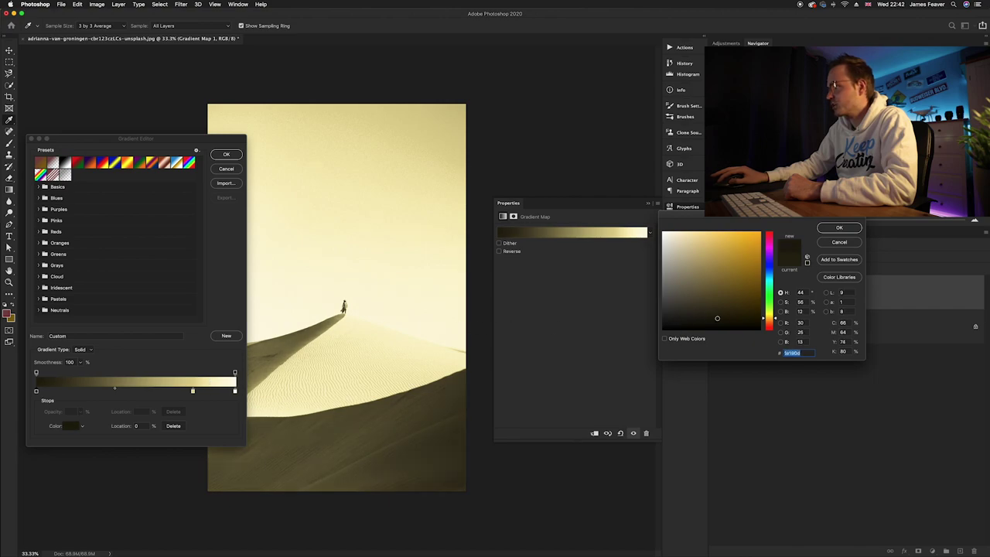
{"action": "left_click", "coordinate": [841, 227]}
{"action": "left_click", "coordinate": [227, 155]}
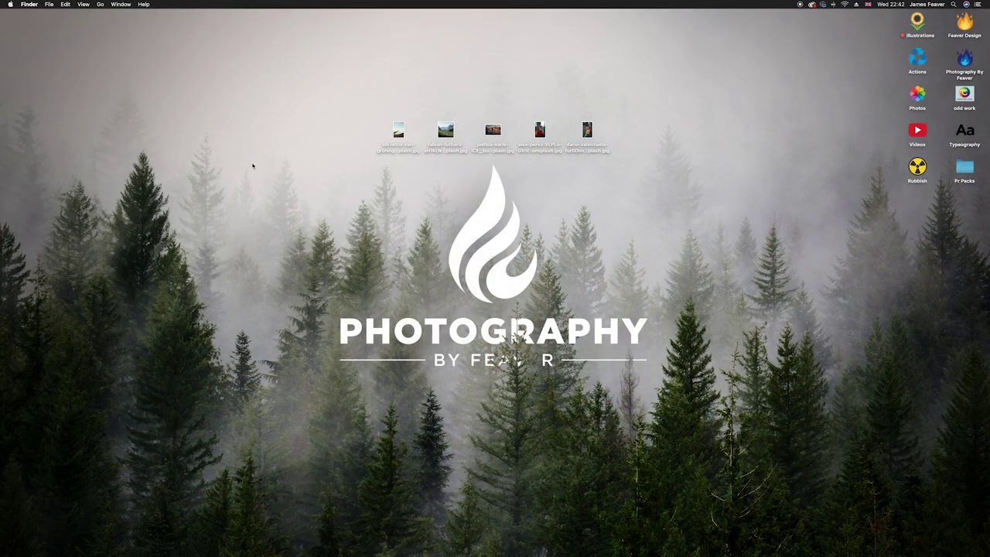
Step: Open the mountain valley photo from the desktop and add a Color Balance adjustment layer to it
{"action": "double_click", "coordinate": [445, 132]}
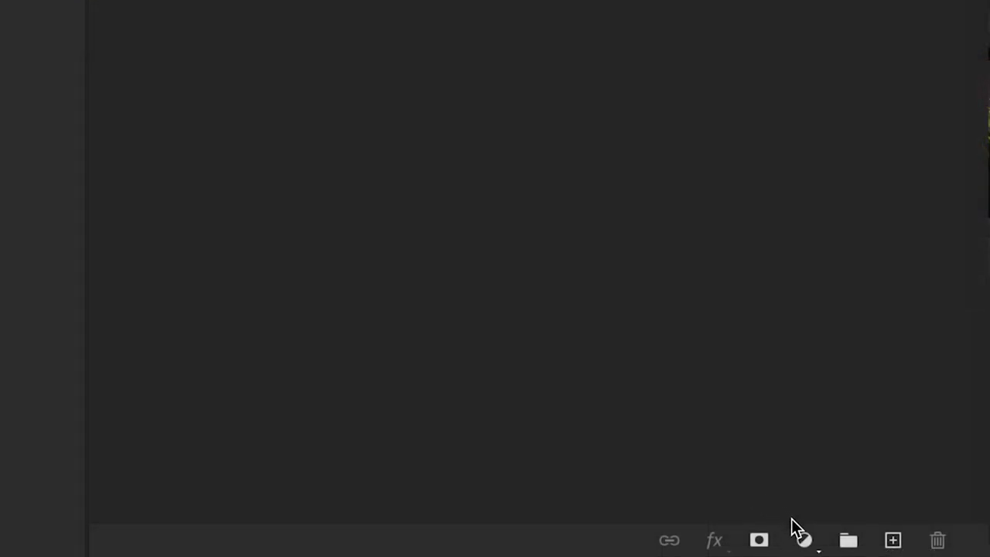
{"action": "left_click", "coordinate": [932, 551]}
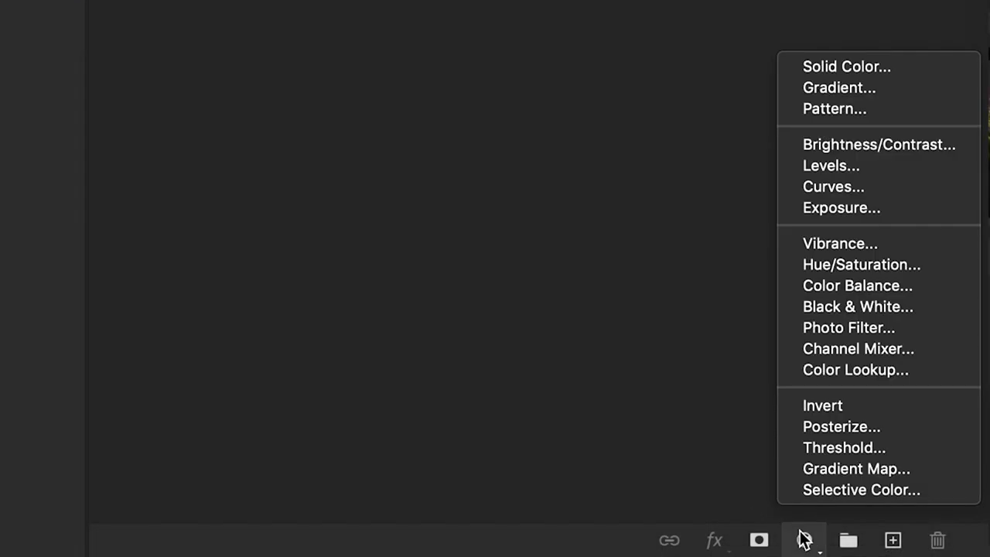
{"action": "left_click", "coordinate": [822, 289]}
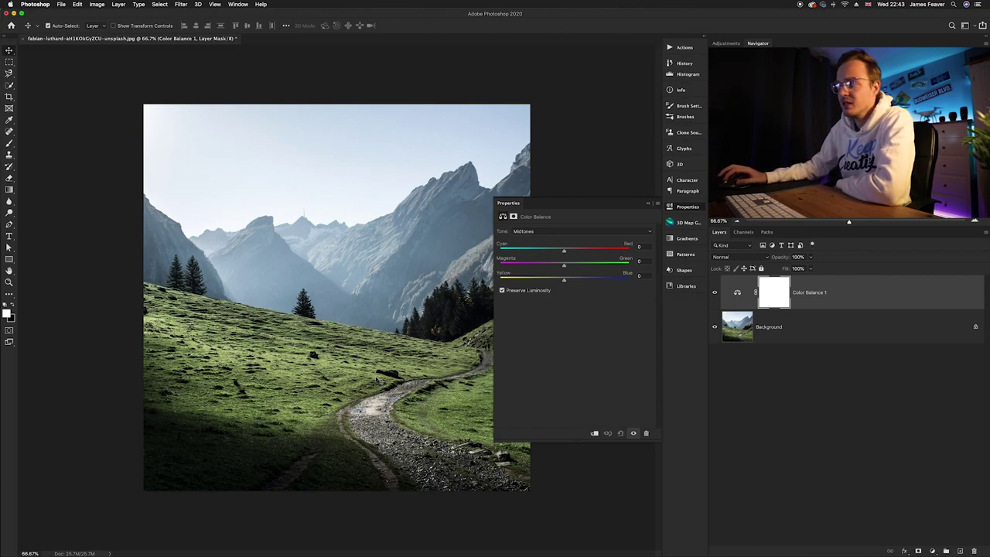
Step: Set the Color Balance midtones to Cyan–Red +20 and Yellow–Blue -32
{"action": "left_click", "coordinate": [523, 232]}
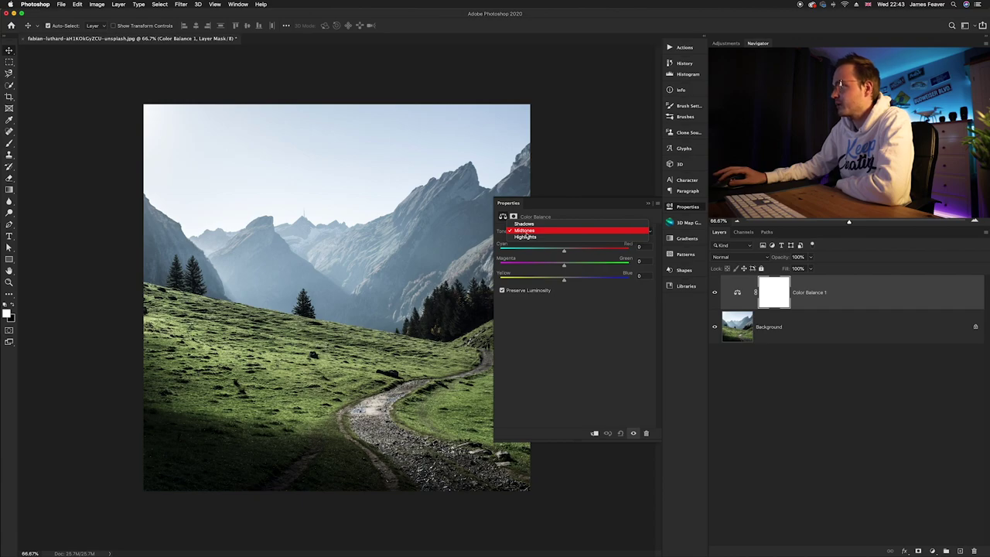
{"action": "left_click", "coordinate": [524, 231]}
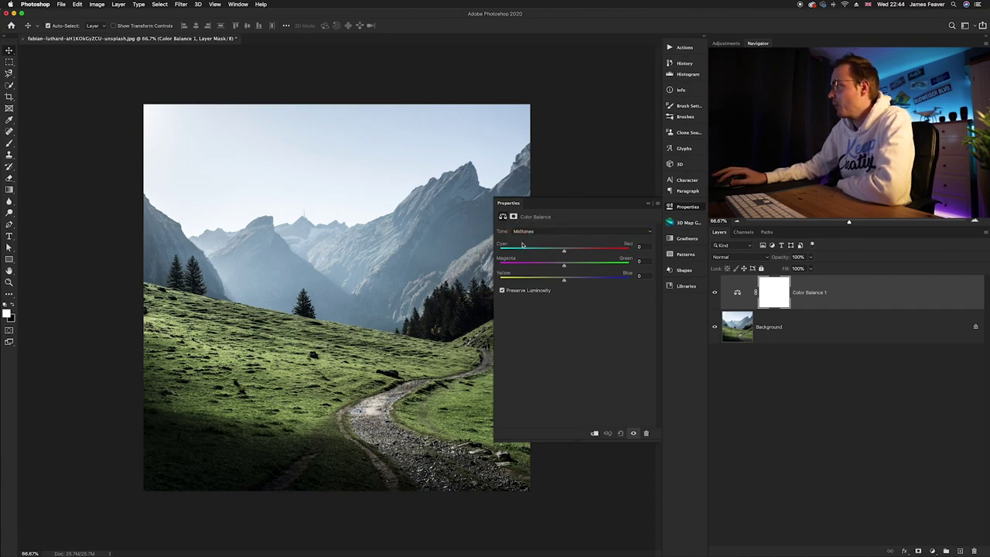
{"action": "left_click_drag", "start_coordinate": [565, 283], "coordinate": [576, 253]}
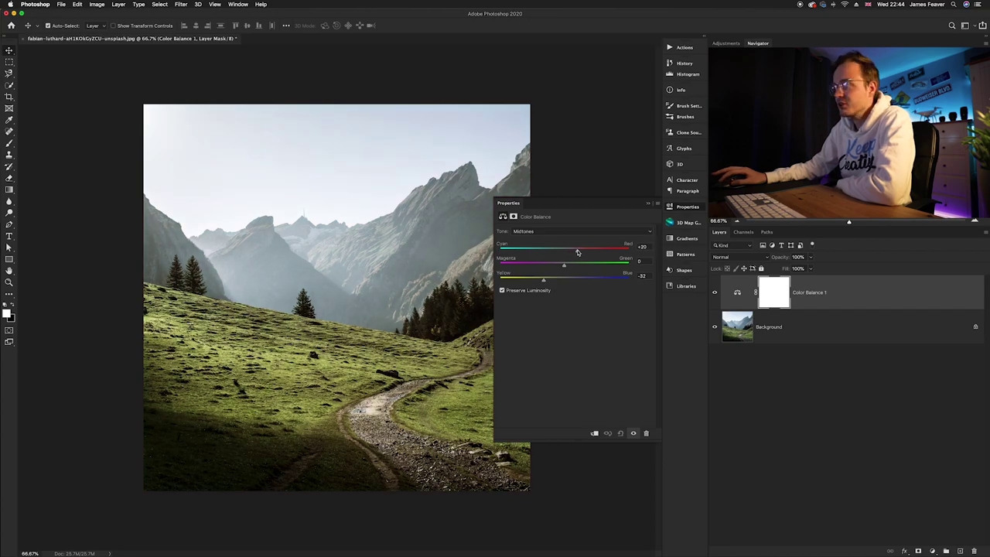
Step: Set the Color Balance highlights to Cyan–Red +8 and Yellow–Blue -13, and compare the photo with and without the adjustment
{"action": "left_click", "coordinate": [536, 231]}
{"action": "left_click", "coordinate": [526, 236]}
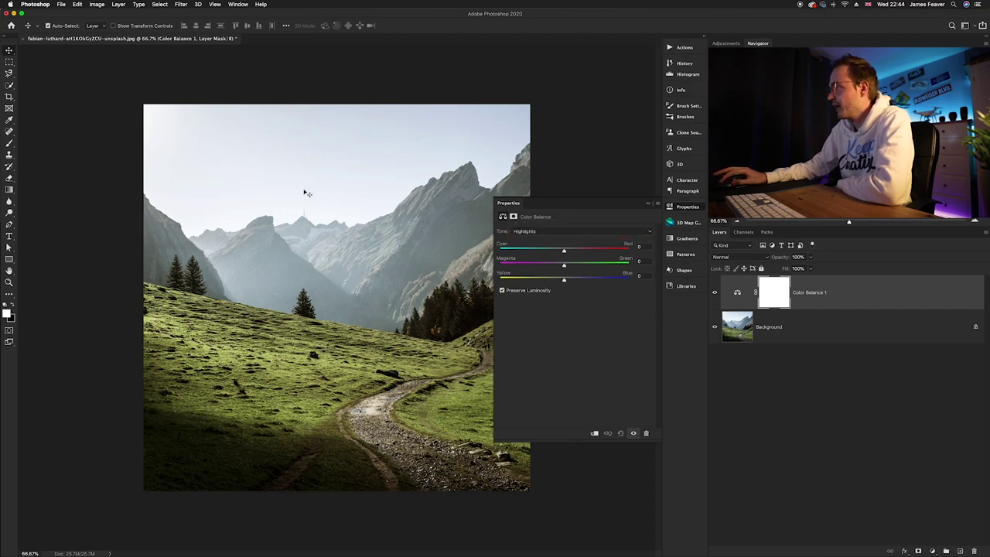
{"action": "left_click_drag", "start_coordinate": [564, 252], "coordinate": [555, 283]}
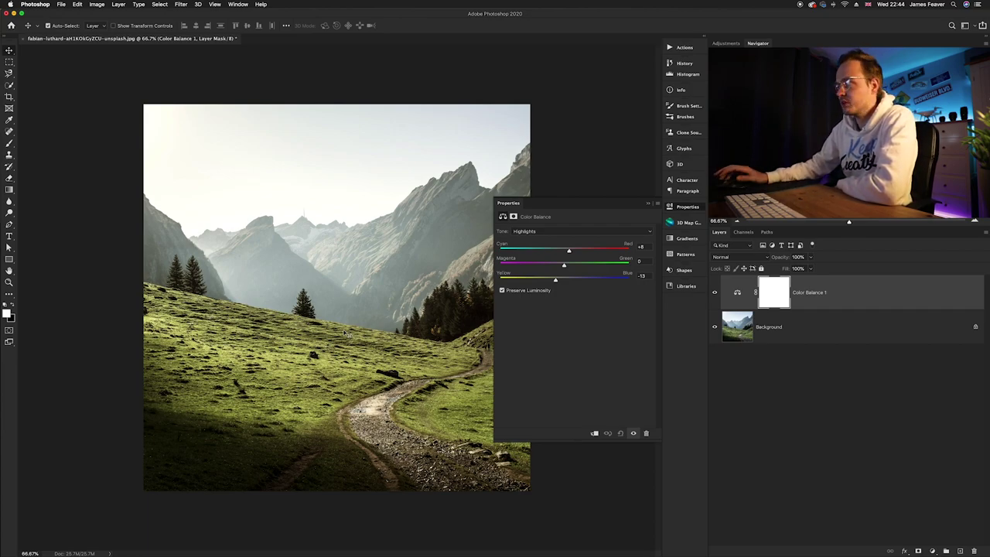
{"action": "left_click", "coordinate": [715, 293]}
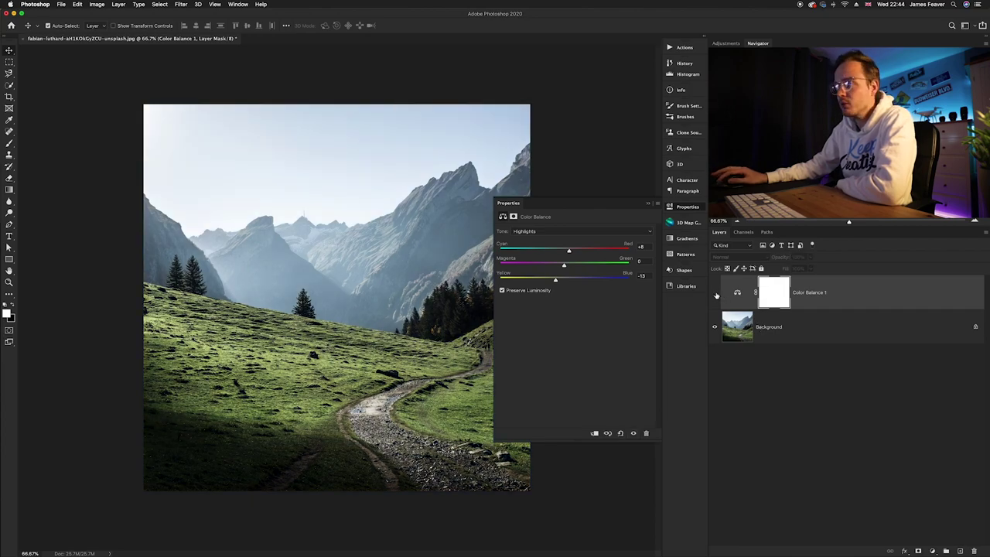
{"action": "left_click", "coordinate": [715, 292]}
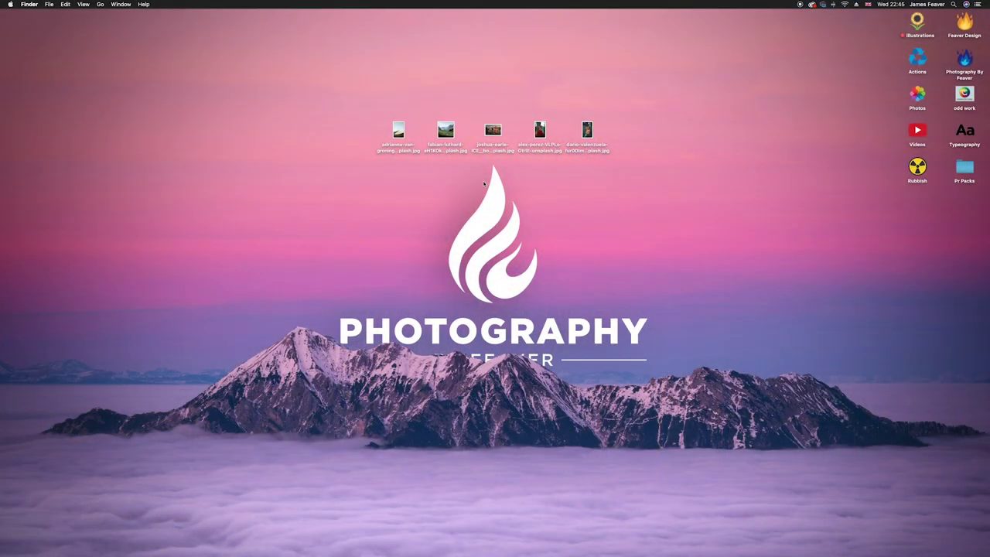
Step: Open the seaside sunset photo of the standing man from the desktop and add a Hue/Saturation adjustment layer to it
{"action": "double_click", "coordinate": [494, 130]}
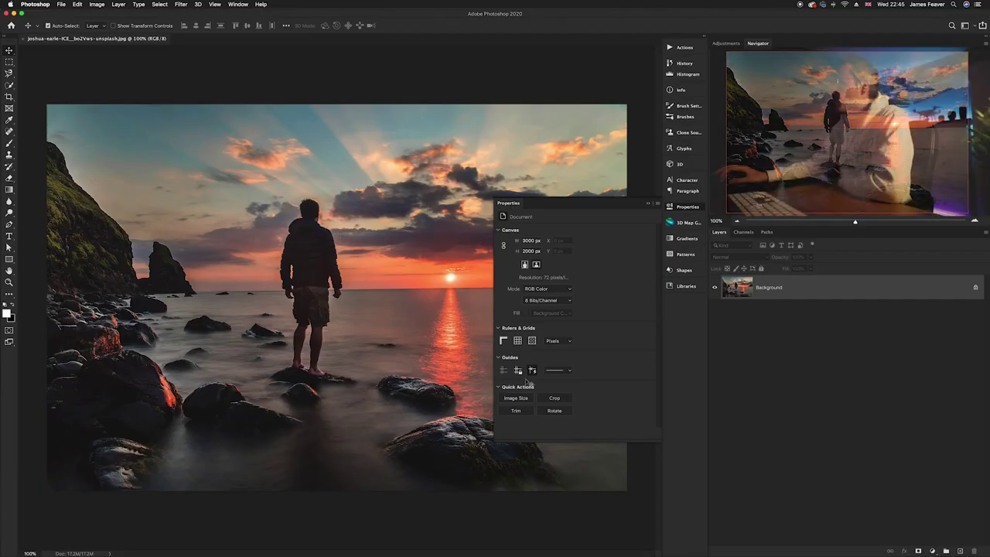
{"action": "left_click", "coordinate": [687, 208]}
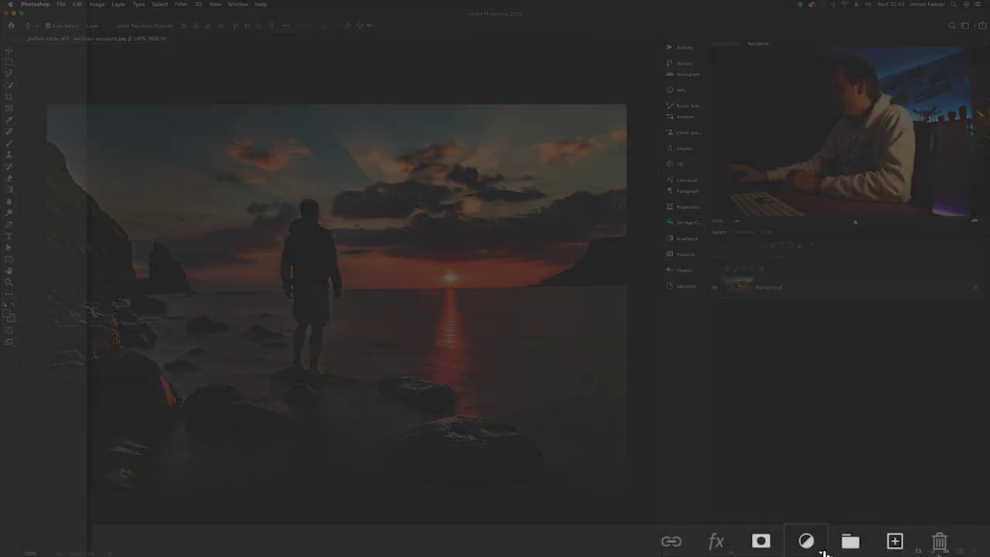
{"action": "left_click", "coordinate": [932, 551]}
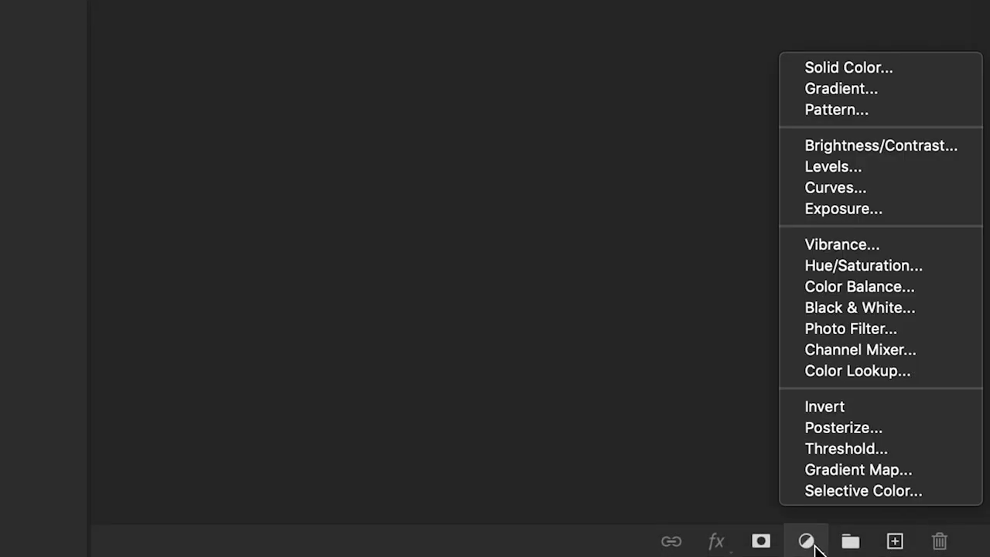
{"action": "left_click", "coordinate": [840, 269]}
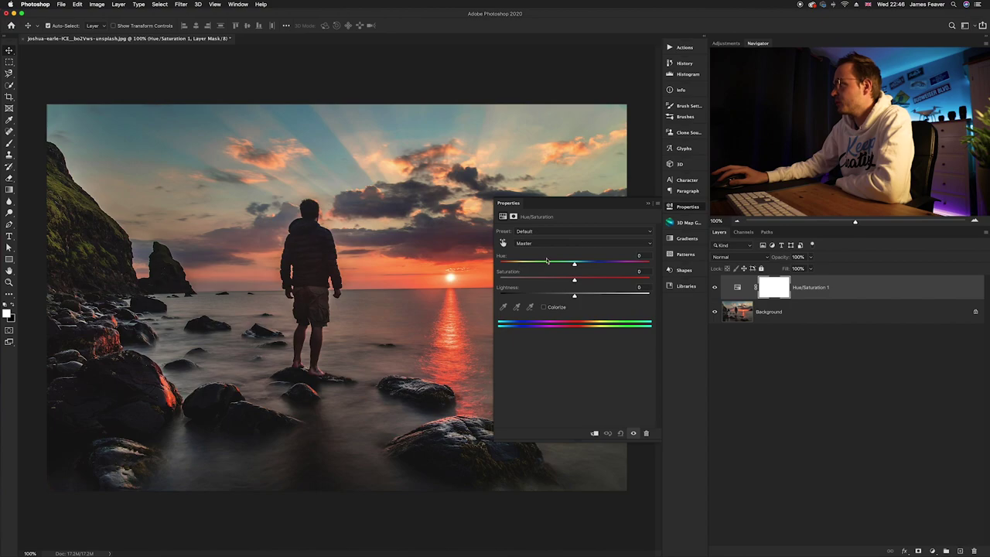
Step: Shift the hue of only the Reds range to +30 in the Hue/Saturation adjustment
{"action": "left_click", "coordinate": [524, 245]}
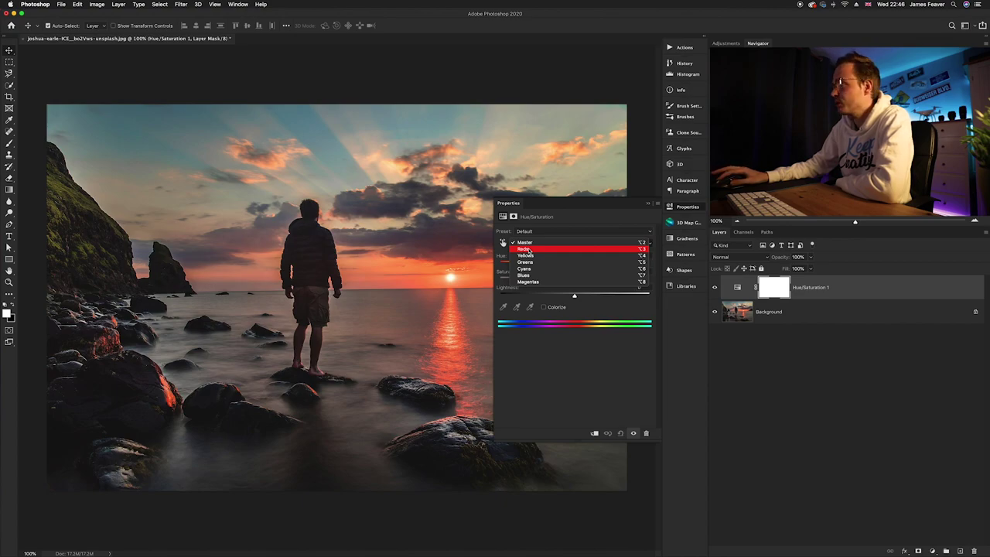
{"action": "left_click", "coordinate": [528, 250]}
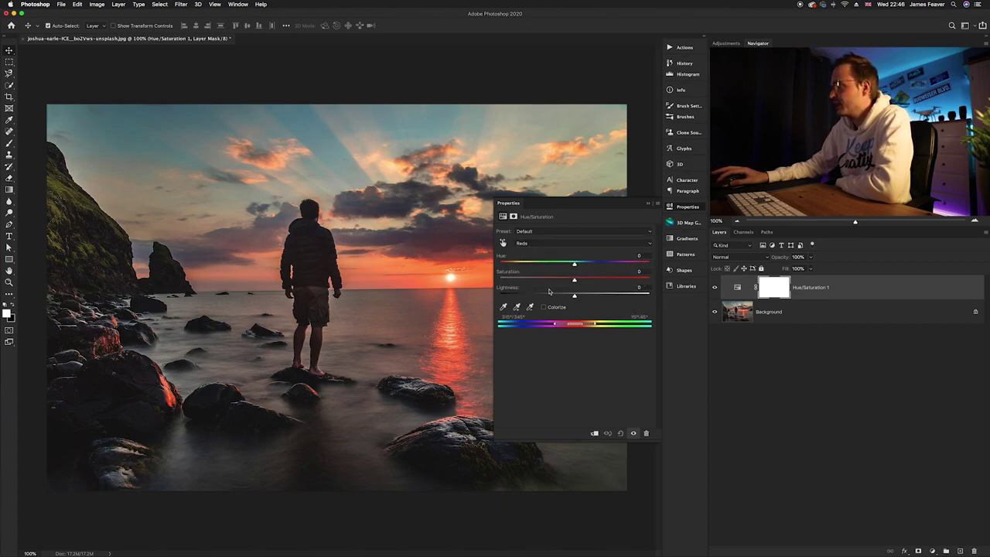
{"action": "mouse_move", "coordinate": [574, 283]}
{"action": "left_mouse_down"}
{"action": "mouse_move", "coordinate": [505, 282]}
{"action": "mouse_move", "coordinate": [574, 281]}
{"action": "left_mouse_up"}
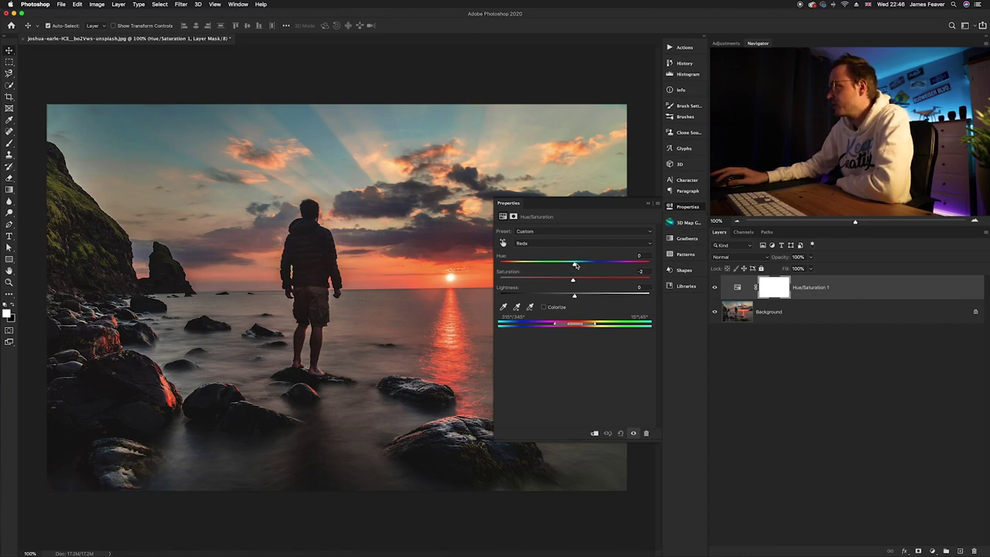
{"action": "left_click_drag", "start_coordinate": [578, 265], "coordinate": [589, 263]}
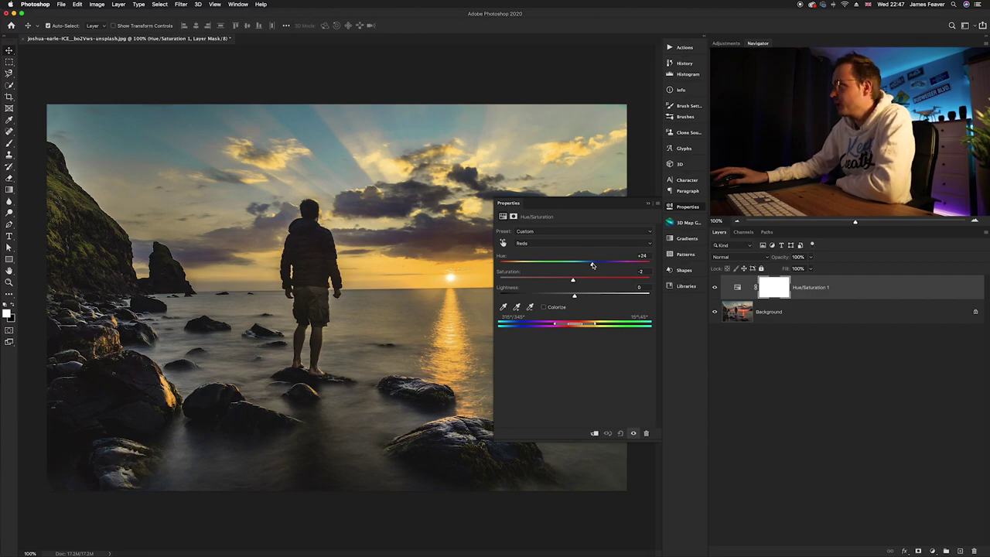
{"action": "left_click_drag", "start_coordinate": [597, 264], "coordinate": [618, 264]}
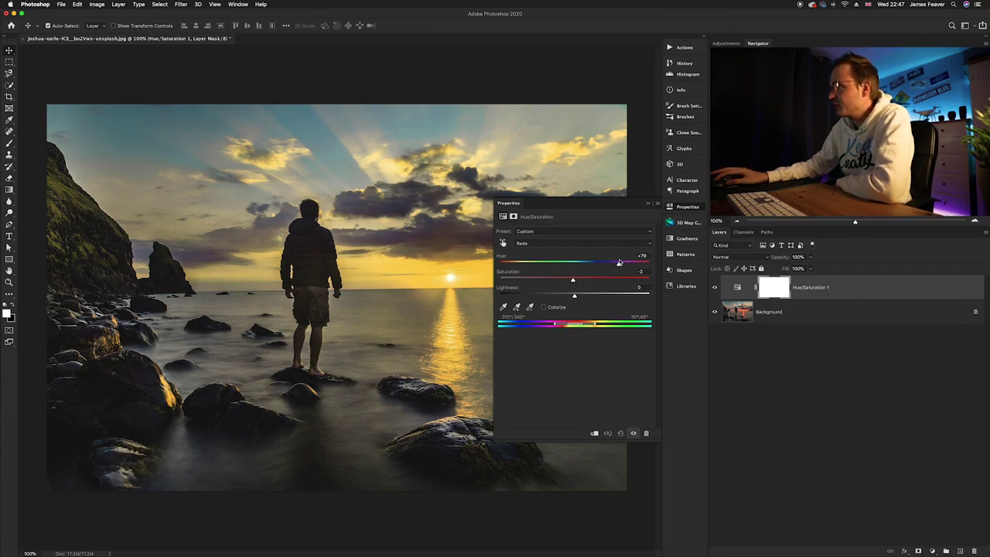
{"action": "left_click_drag", "start_coordinate": [619, 265], "coordinate": [592, 267]}
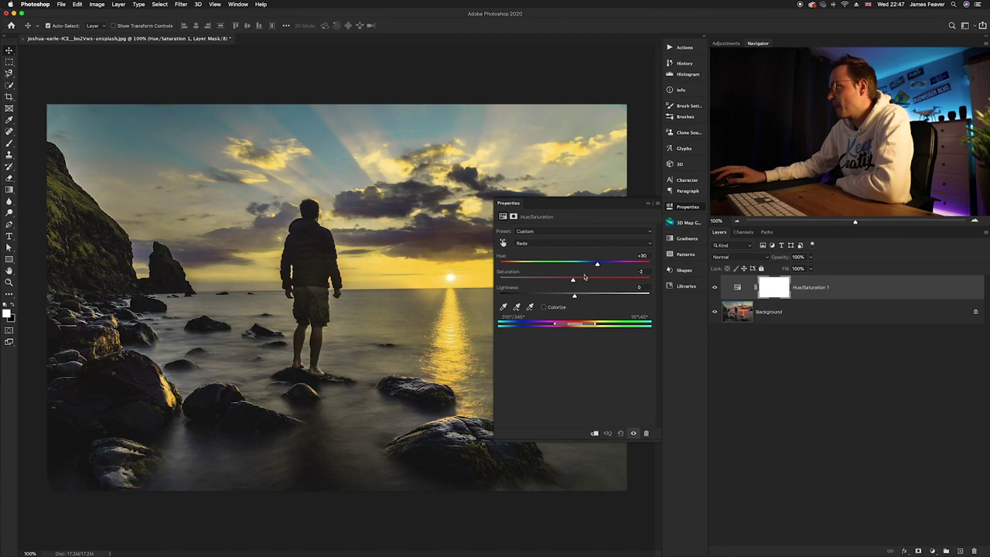
Step: Raise the Reds saturation to about +5 and collapse the adjustment's properties to uncover the whole photo
{"action": "left_click", "coordinate": [640, 271]}
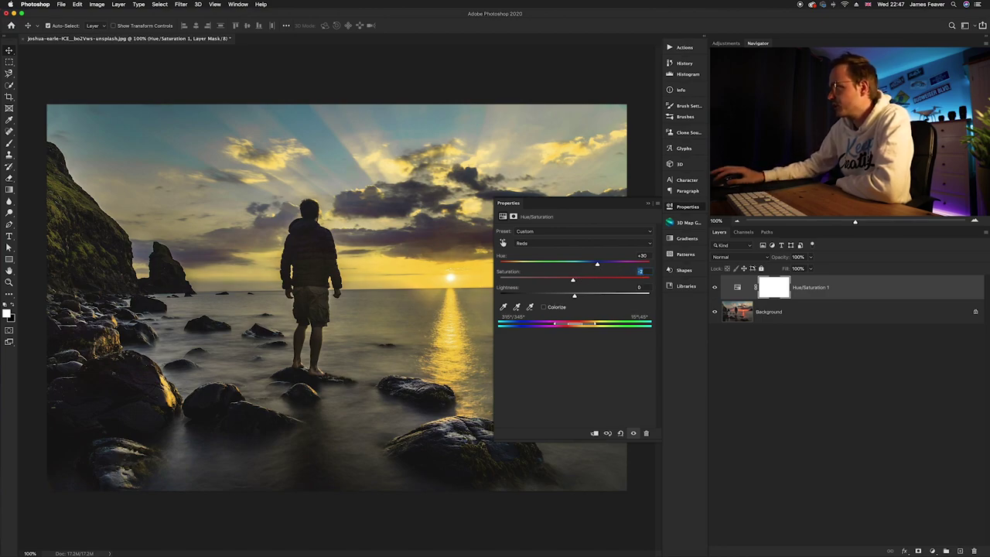
{"action": "type", "text": "5"}
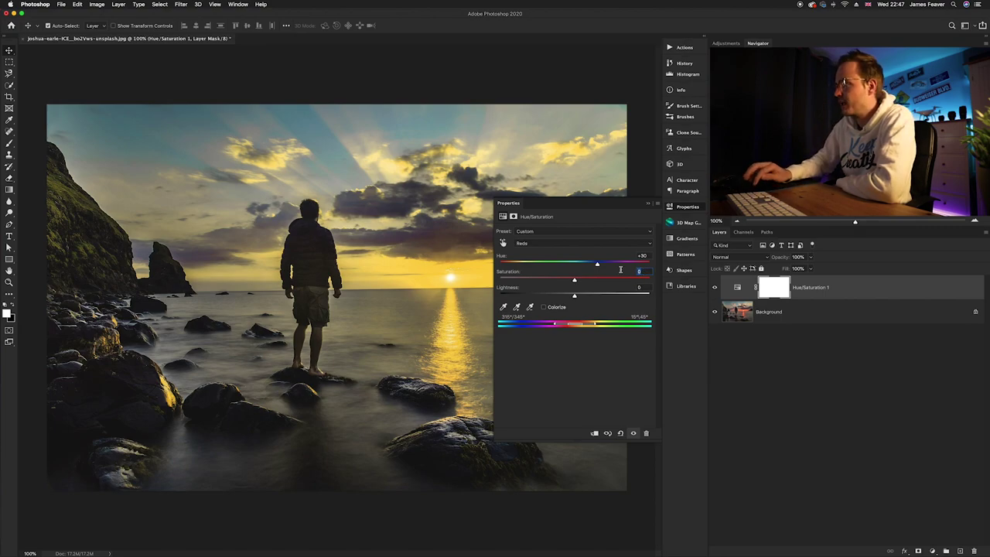
{"action": "key", "text": "Return"}
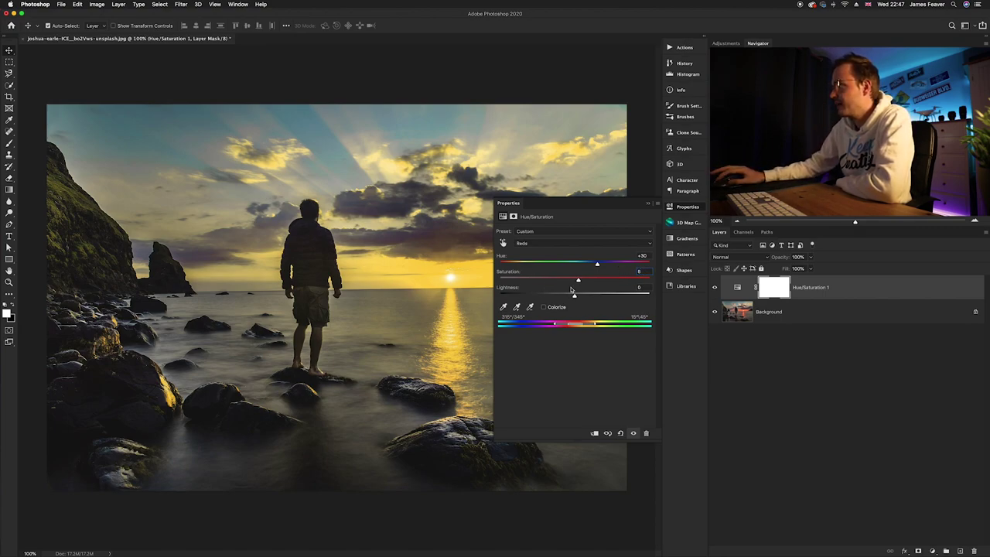
{"action": "left_click", "coordinate": [676, 210]}
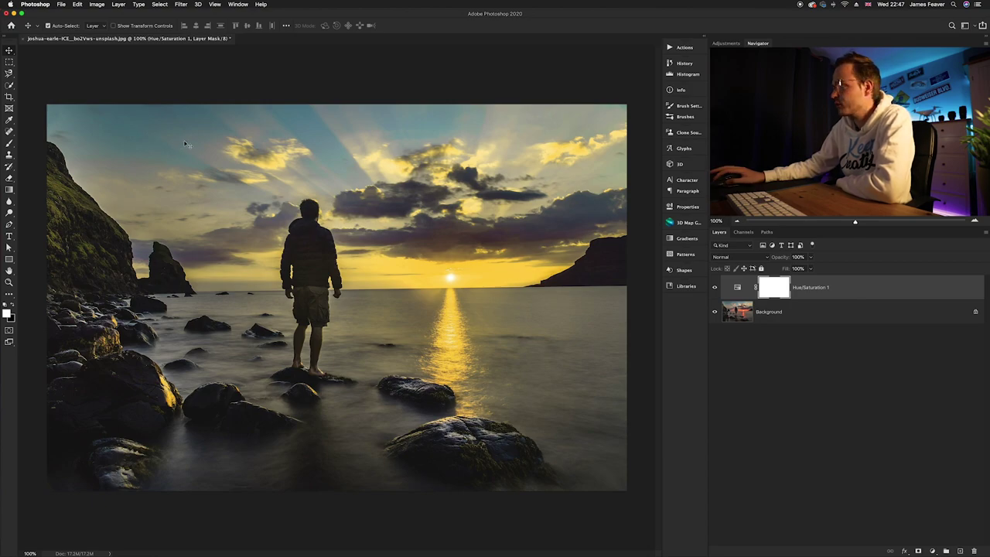
Step: Reopen the Hue/Saturation adjustment, raise the Blues saturation to +26 and fine-tune the Blues hue
{"action": "double_click", "coordinate": [739, 289]}
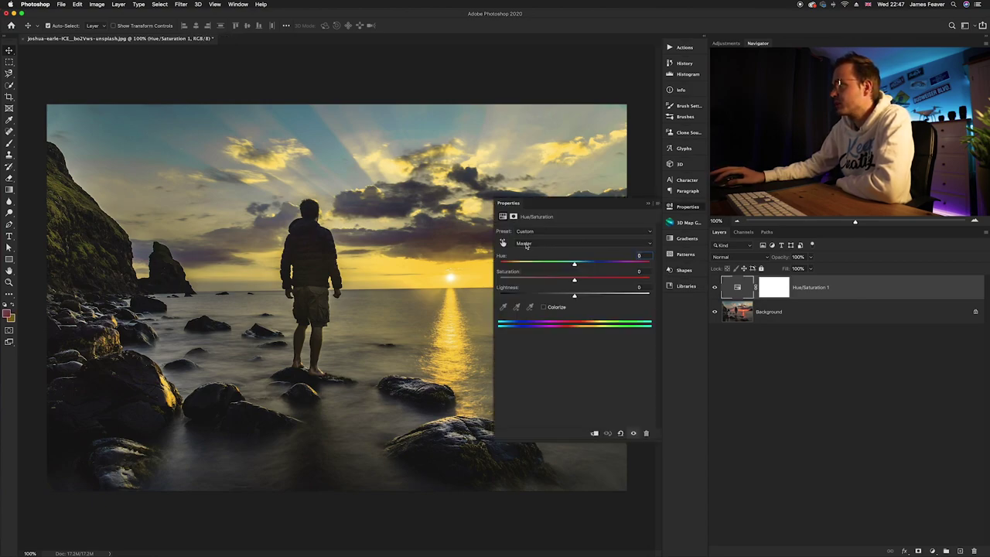
{"action": "left_click", "coordinate": [529, 244]}
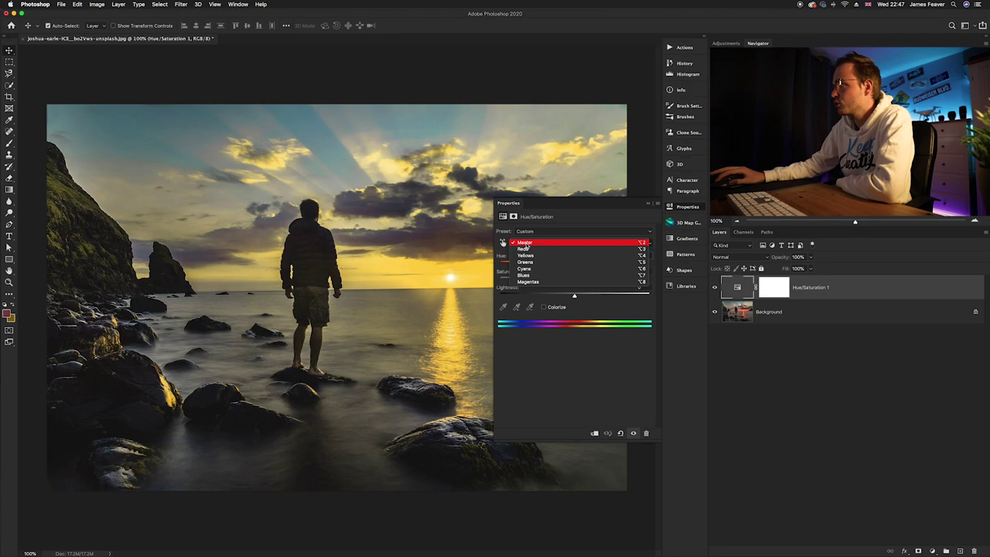
{"action": "left_click", "coordinate": [530, 275]}
{"action": "left_click_drag", "start_coordinate": [574, 281], "coordinate": [602, 282]}
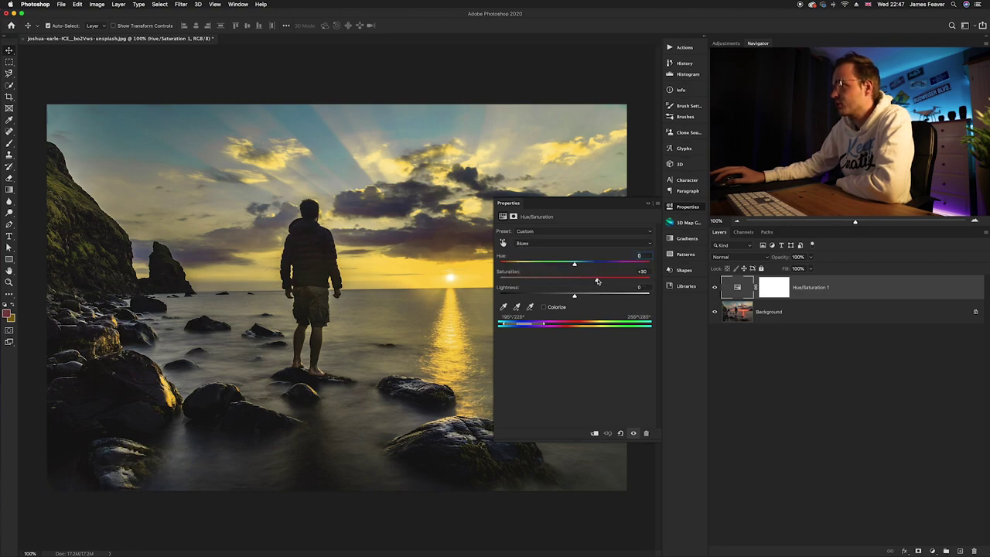
{"action": "mouse_move", "coordinate": [574, 264]}
{"action": "left_mouse_down"}
{"action": "mouse_move", "coordinate": [546, 264]}
{"action": "mouse_move", "coordinate": [574, 264]}
{"action": "left_mouse_up"}
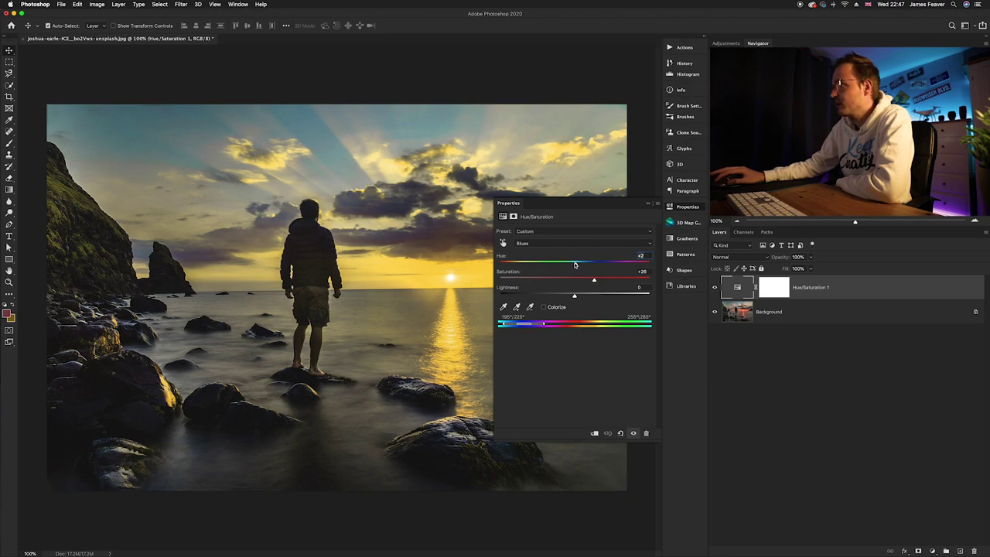
Step: Shift the Cyans hue to about +18, slightly raise the Cyans saturation, and compare the photo with and without the adjustment
{"action": "left_click", "coordinate": [538, 243]}
{"action": "left_click", "coordinate": [526, 235]}
{"action": "mouse_move", "coordinate": [574, 264]}
{"action": "left_mouse_down"}
{"action": "mouse_move", "coordinate": [558, 265]}
{"action": "mouse_move", "coordinate": [584, 265]}
{"action": "left_mouse_up"}
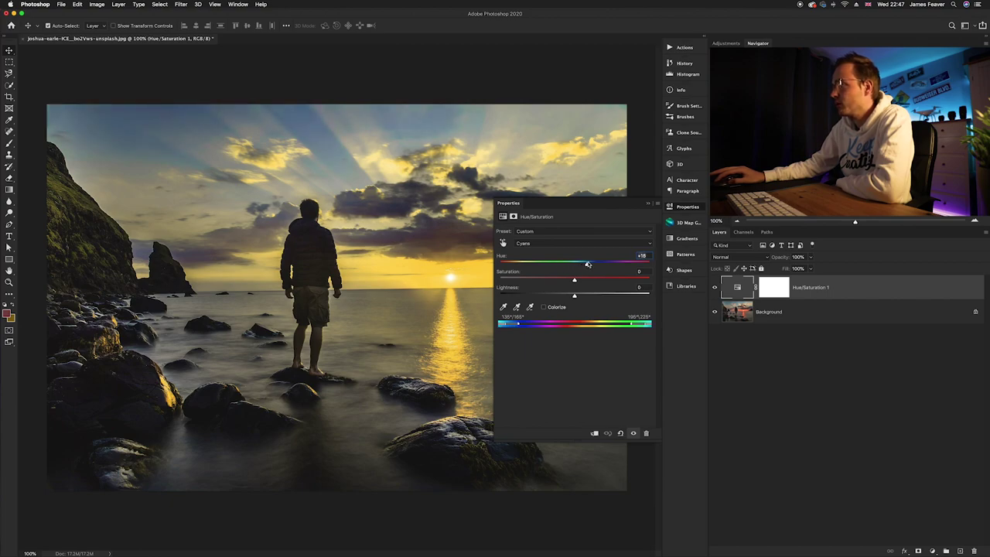
{"action": "left_click_drag", "start_coordinate": [574, 280], "coordinate": [582, 280]}
{"action": "left_click", "coordinate": [677, 210]}
{"action": "left_click", "coordinate": [714, 288]}
{"action": "left_click", "coordinate": [714, 288]}
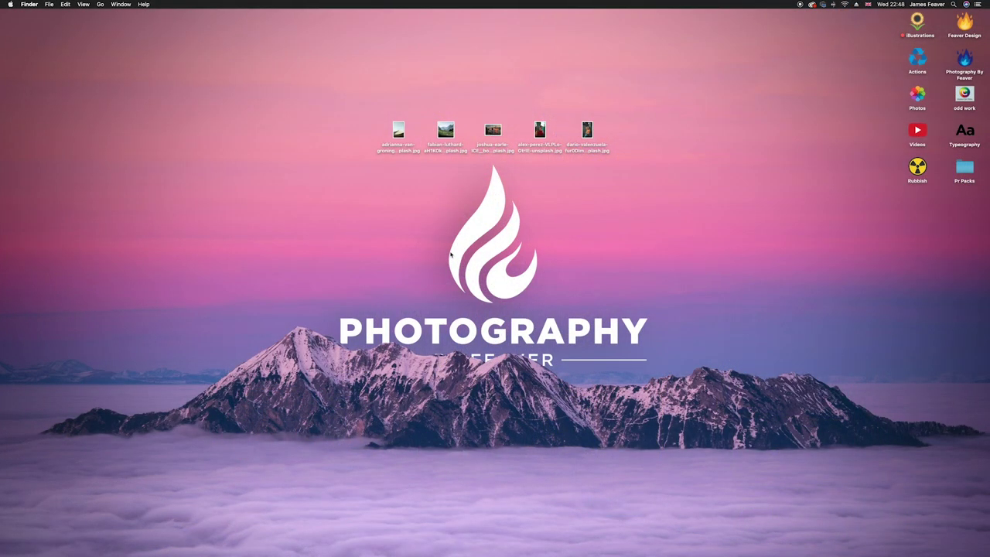
Step: Open the neon-lit portrait of the woman in the red jumper from the desktop and add a Selective Color adjustment layer
{"action": "double_click", "coordinate": [540, 130]}
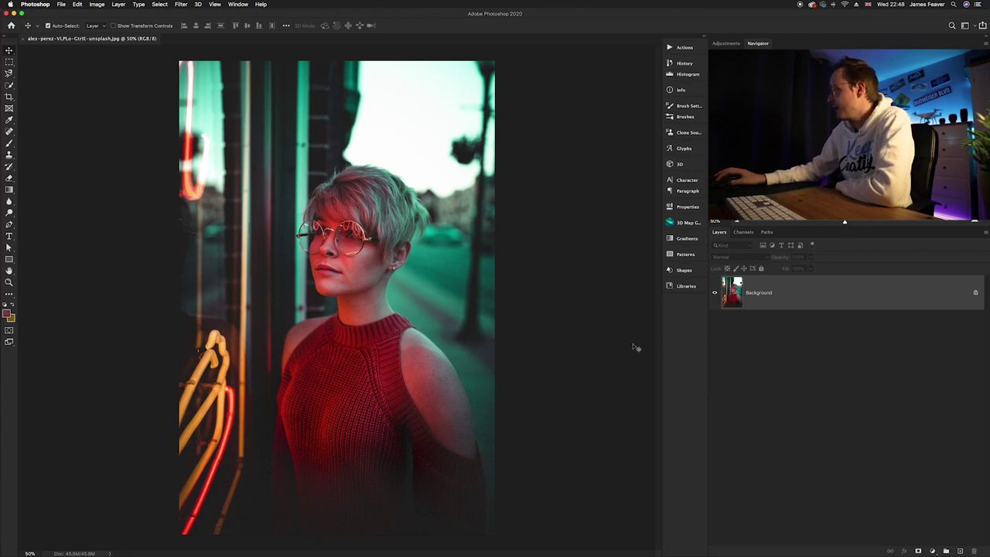
{"action": "left_click", "coordinate": [933, 550]}
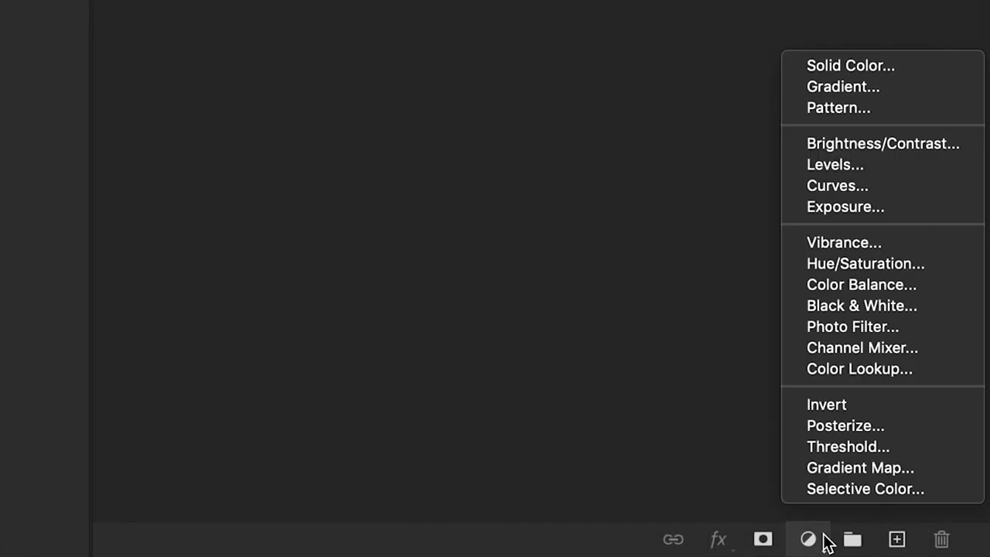
{"action": "left_click", "coordinate": [819, 488]}
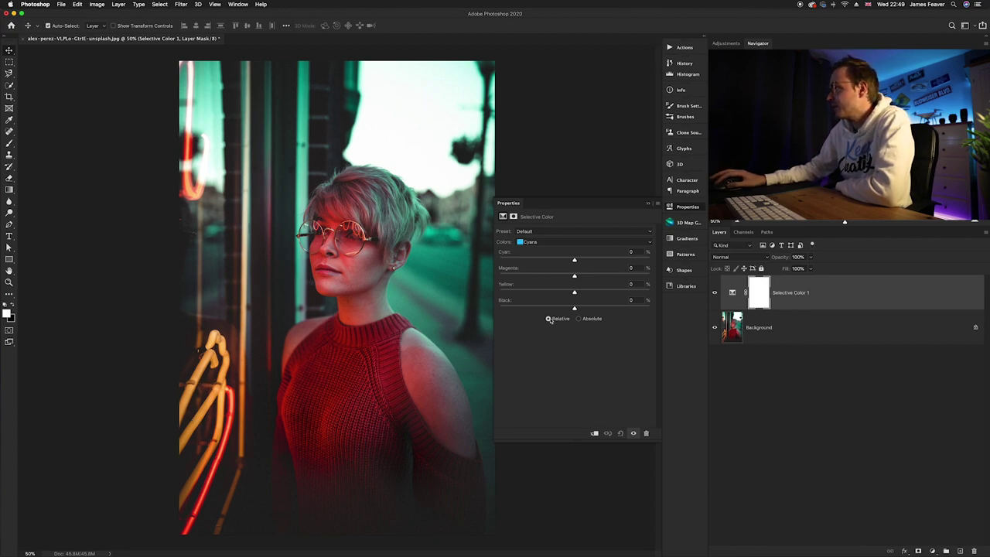
Step: Set the Yellows in the Selective Color adjustment to Cyan -100% and Yellow +100%
{"action": "left_click", "coordinate": [526, 243]}
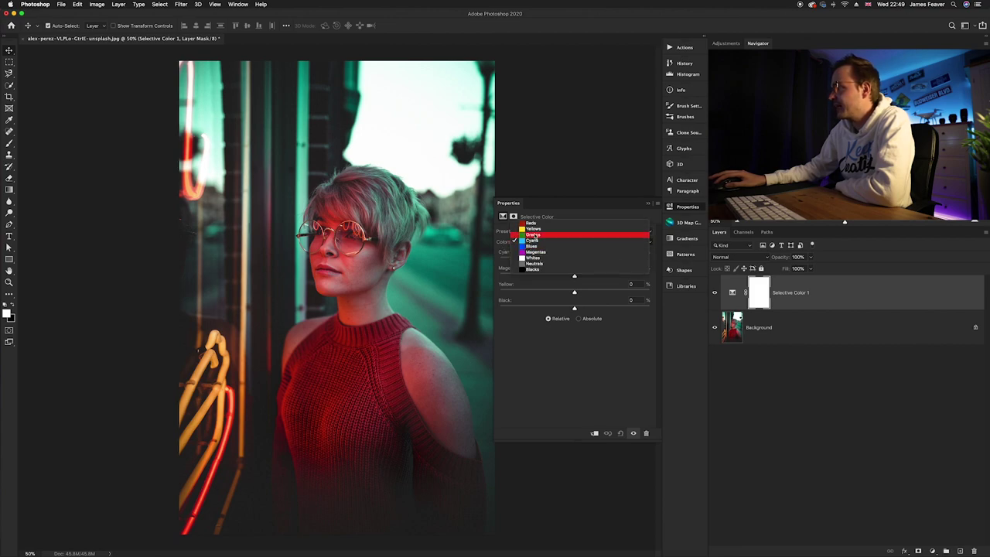
{"action": "left_click", "coordinate": [536, 230]}
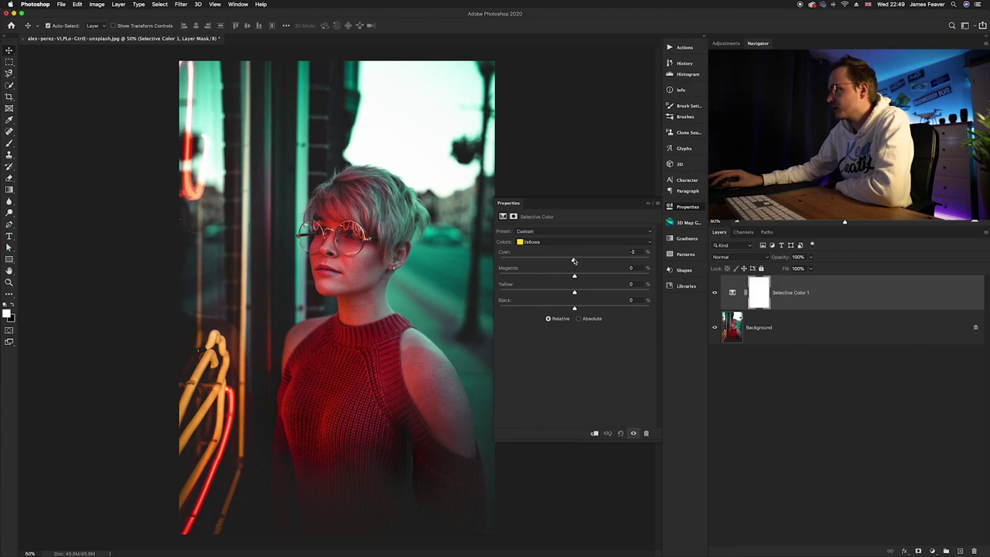
{"action": "left_click_drag", "start_coordinate": [569, 261], "coordinate": [484, 274]}
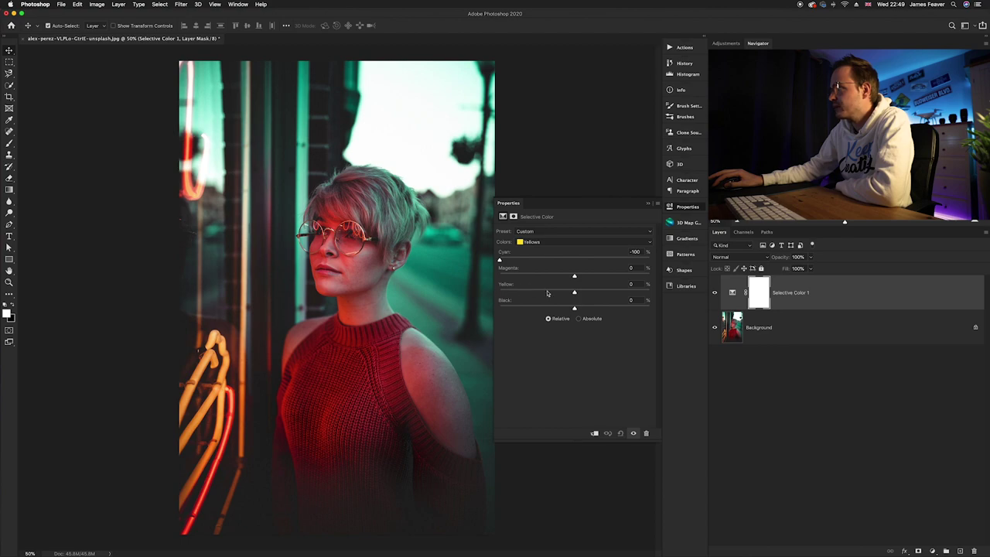
{"action": "left_click_drag", "start_coordinate": [575, 294], "coordinate": [654, 294]}
Step: Set the Cyans in the Selective Color adjustment to Cyan -77% and compare the portrait with and without the layer
{"action": "left_click", "coordinate": [545, 243]}
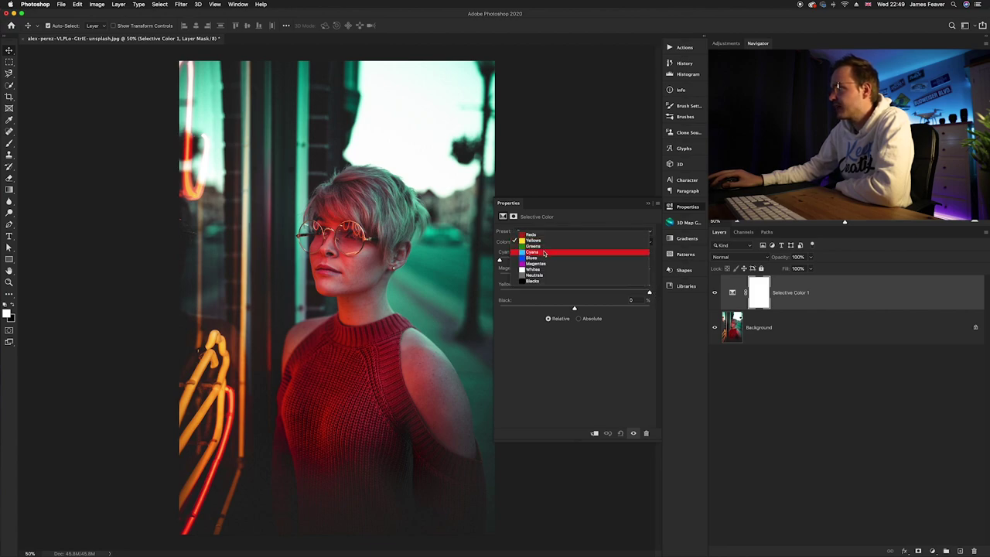
{"action": "left_click", "coordinate": [544, 253]}
{"action": "left_click_drag", "start_coordinate": [574, 262], "coordinate": [530, 263]}
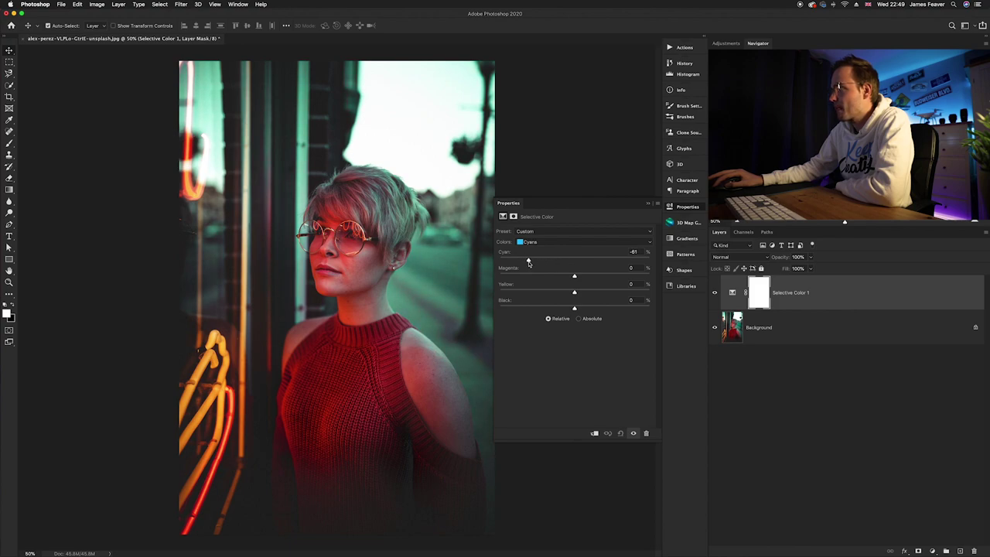
{"action": "left_click", "coordinate": [536, 243]}
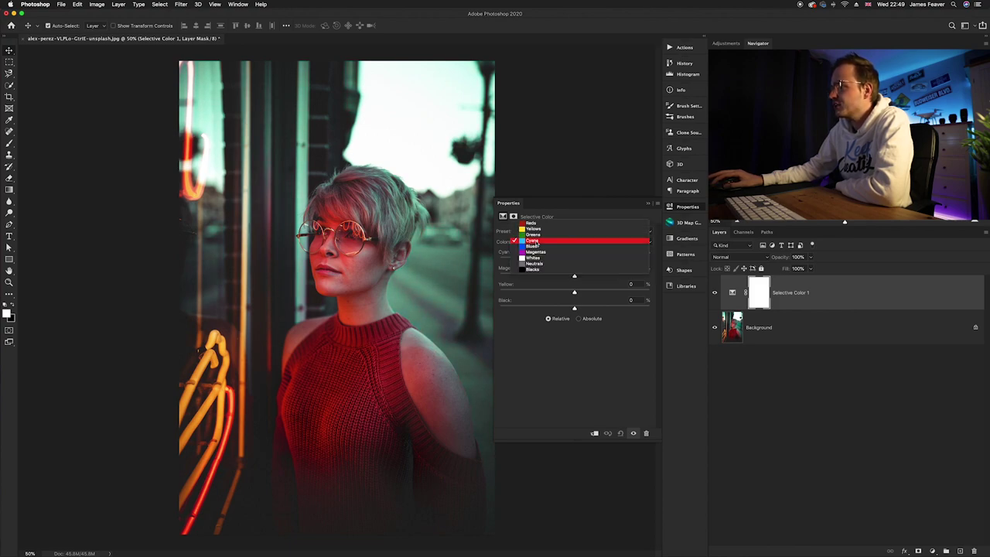
{"action": "left_click", "coordinate": [535, 244]}
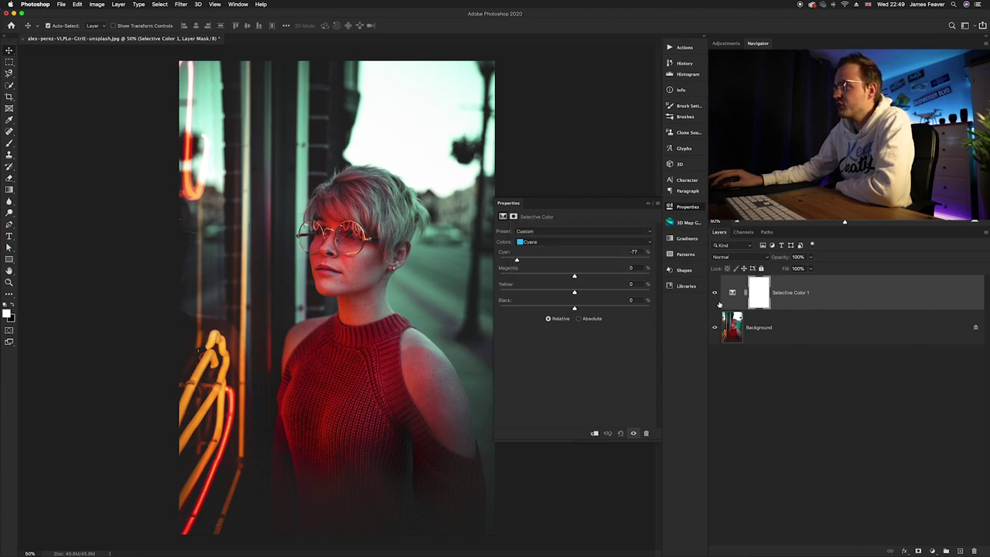
{"action": "left_click", "coordinate": [715, 293]}
{"action": "left_click", "coordinate": [714, 293]}
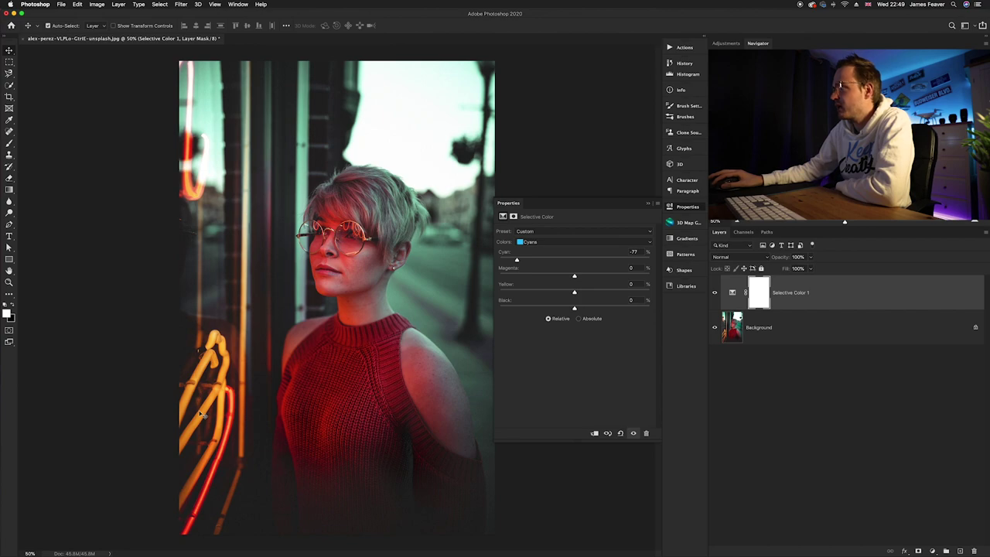
Step: Raise Magenta to +100% for the Yellows in the Selective Color adjustment
{"action": "left_click", "coordinate": [535, 242]}
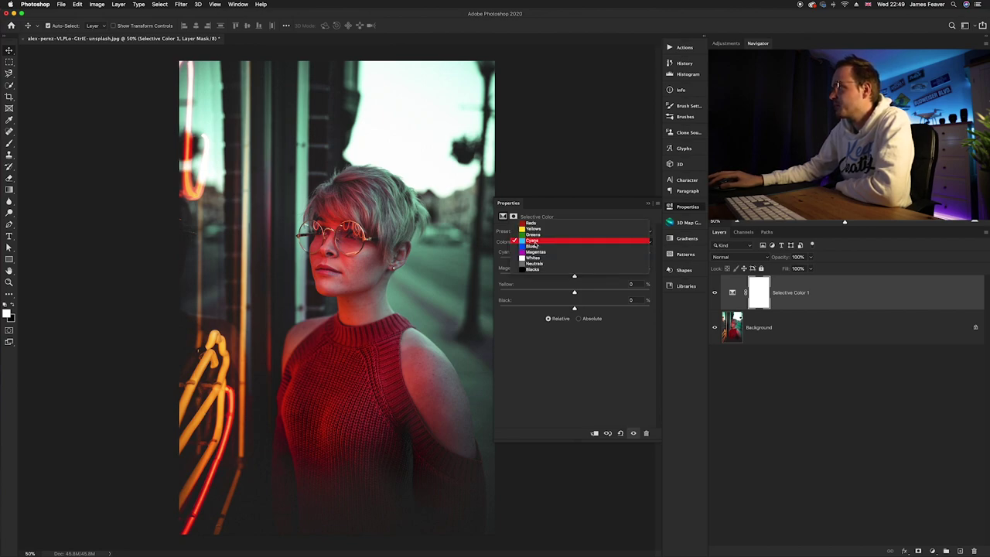
{"action": "left_click", "coordinate": [534, 229]}
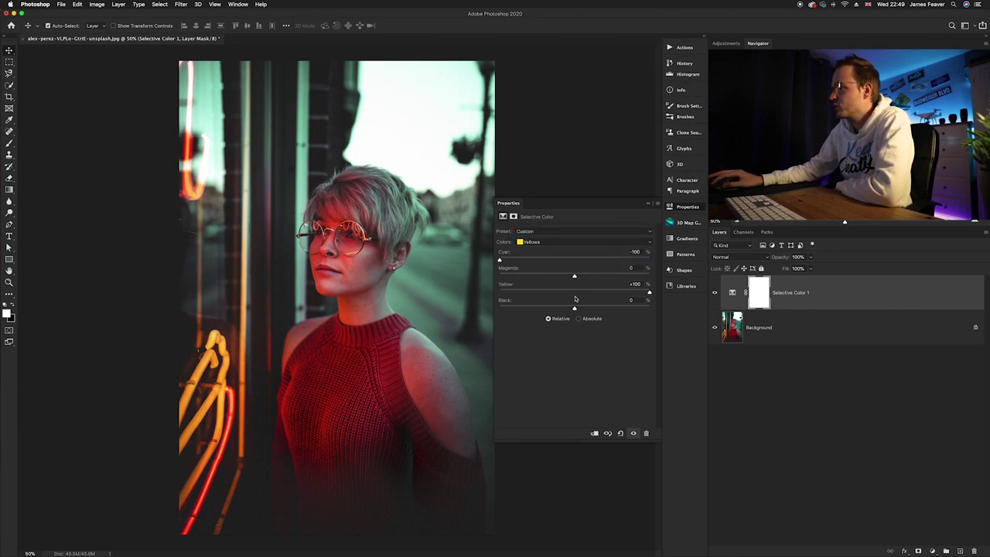
{"action": "left_click_drag", "start_coordinate": [574, 278], "coordinate": [654, 277]}
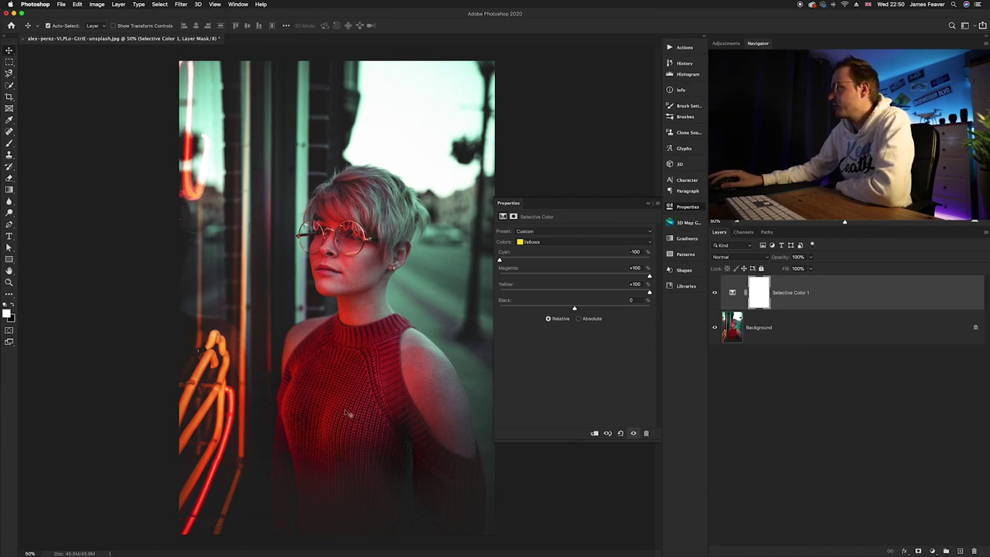
Step: Set the Reds in the Selective Color adjustment to Cyan -75% and compare the portrait with and without the layer
{"action": "left_click", "coordinate": [532, 241]}
{"action": "left_click", "coordinate": [534, 237]}
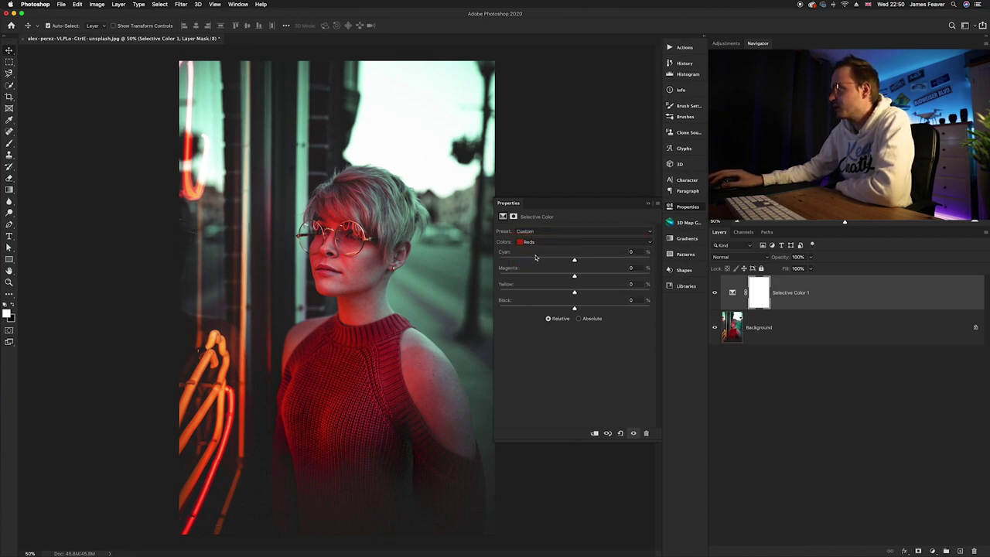
{"action": "left_click_drag", "start_coordinate": [574, 262], "coordinate": [522, 253]}
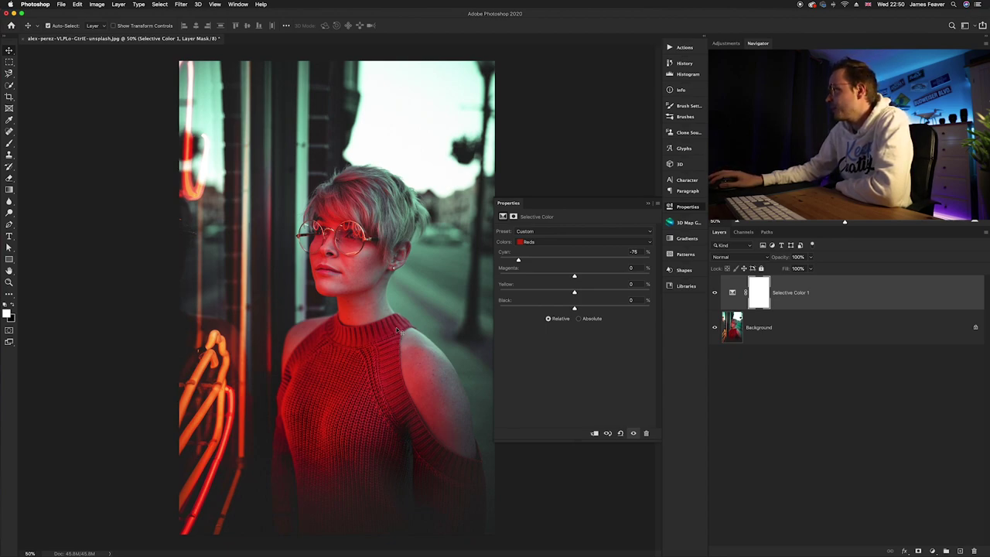
{"action": "left_click", "coordinate": [684, 209]}
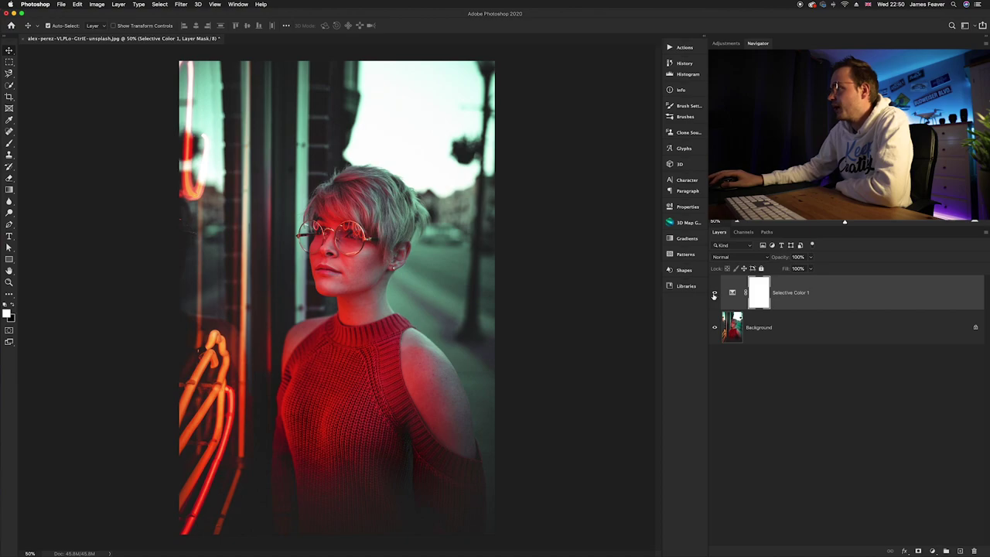
{"action": "left_click", "coordinate": [714, 294]}
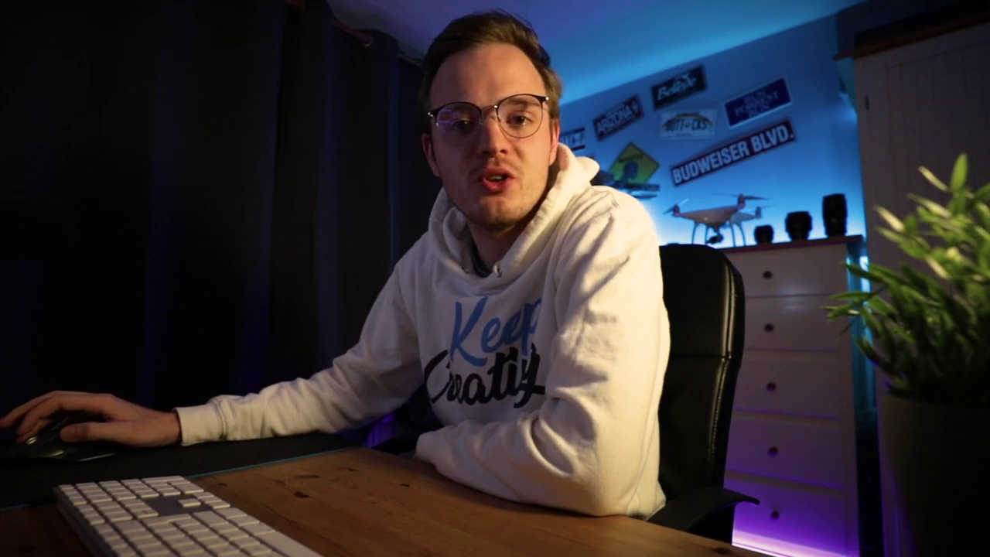
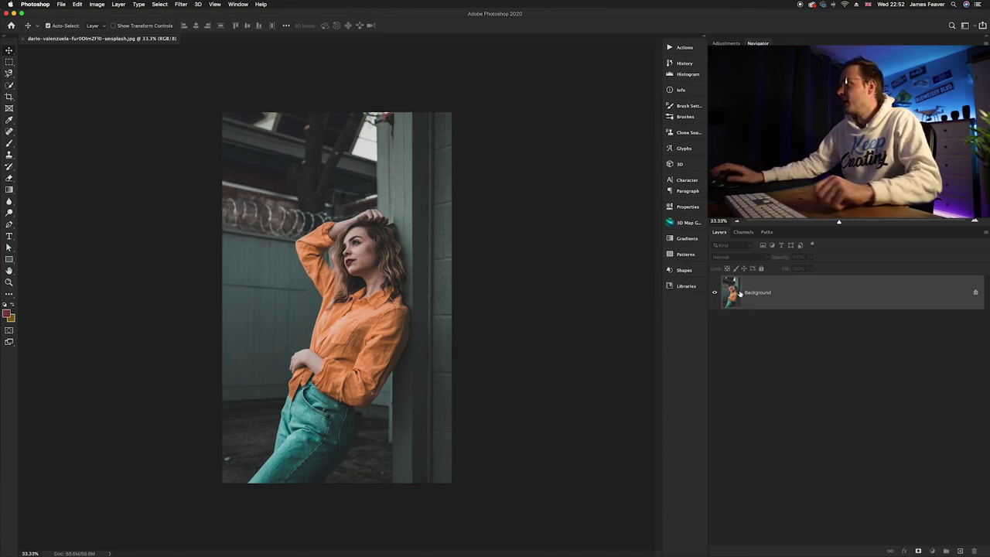
Step: Duplicate the background layer of the orange-shirt portrait and name the copy Camera Raw
{"action": "key", "text": "super+j"}
{"action": "double_click", "coordinate": [753, 294]}
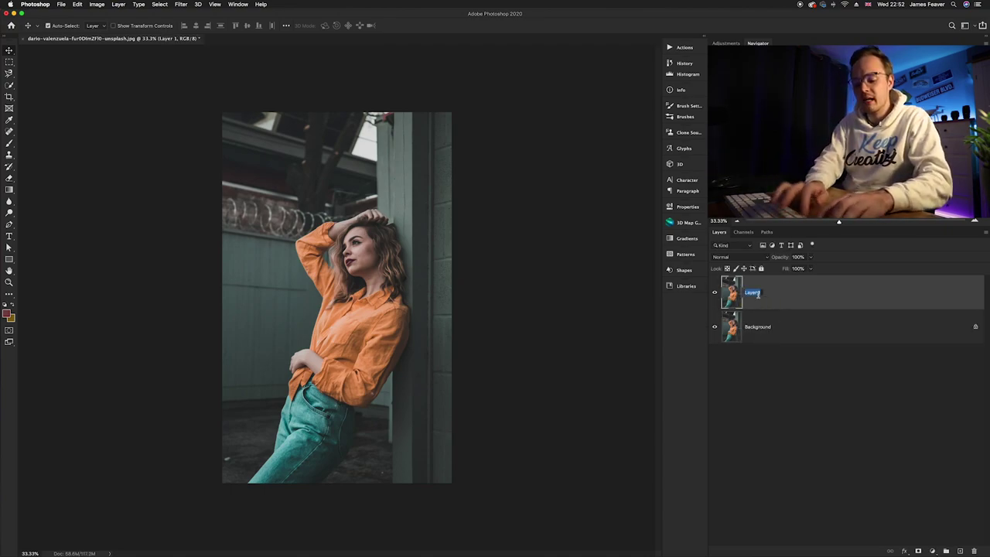
{"action": "type", "text": "Camera"}
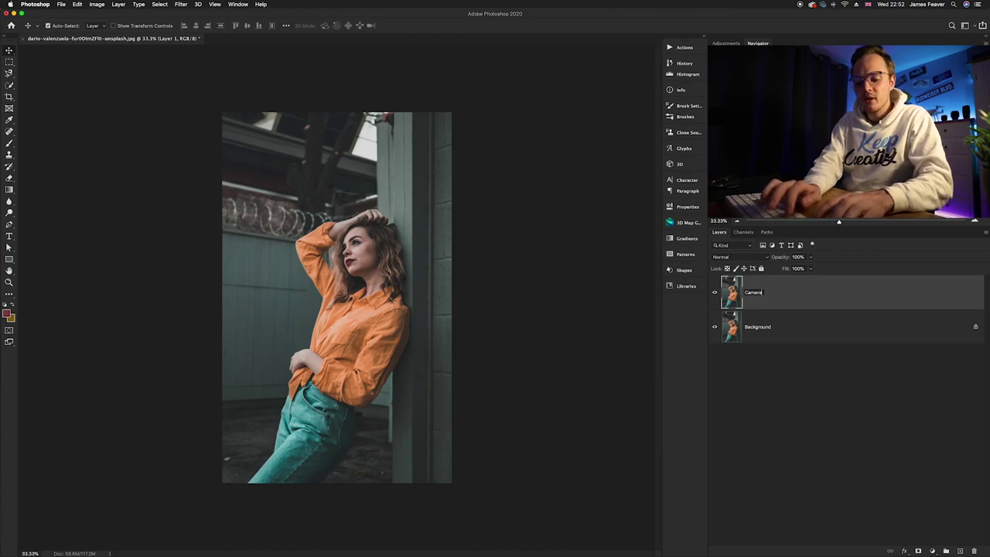
{"action": "type", "text": " Raw"}
{"action": "key", "text": "Return"}
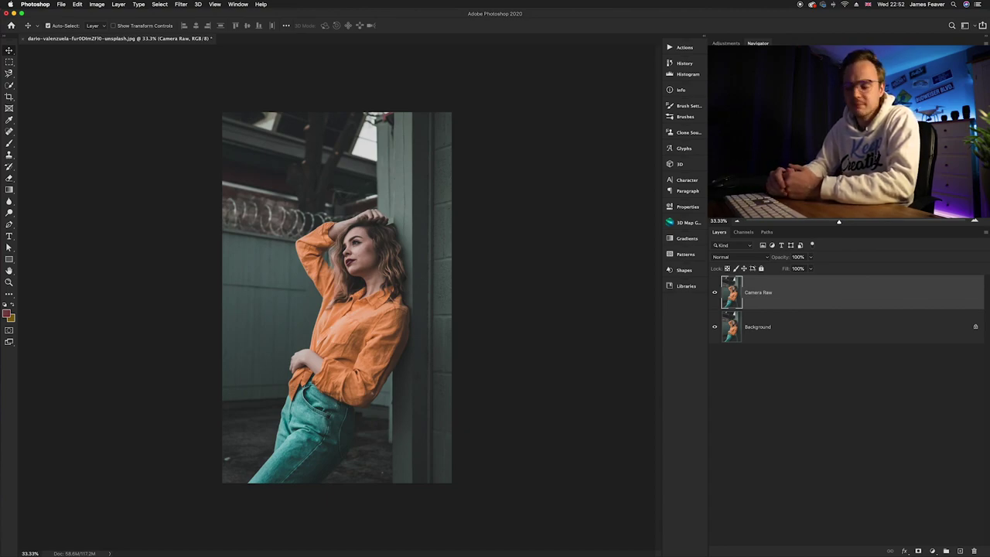
Step: Convert the Camera Raw layer to a smart object and open the Camera Raw Filter on it
{"action": "right_click", "coordinate": [840, 294]}
{"action": "left_click", "coordinate": [856, 312]}
{"action": "right_click", "coordinate": [856, 312]}
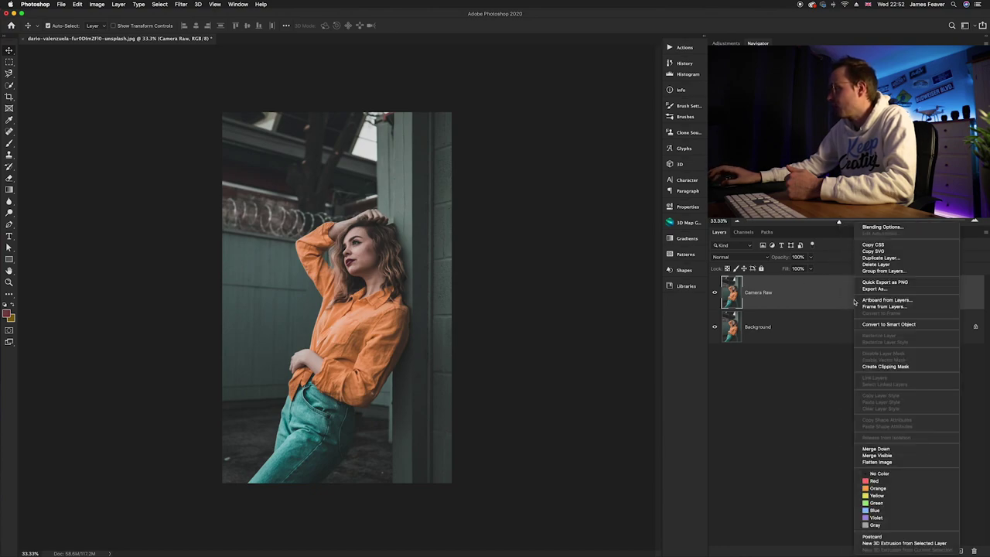
{"action": "left_click", "coordinate": [864, 322]}
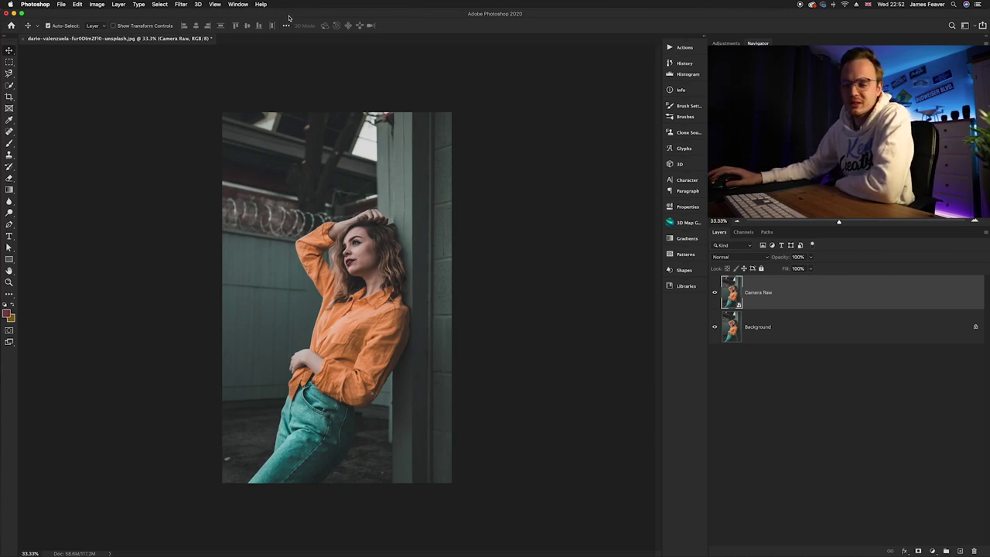
{"action": "left_click", "coordinate": [183, 5]}
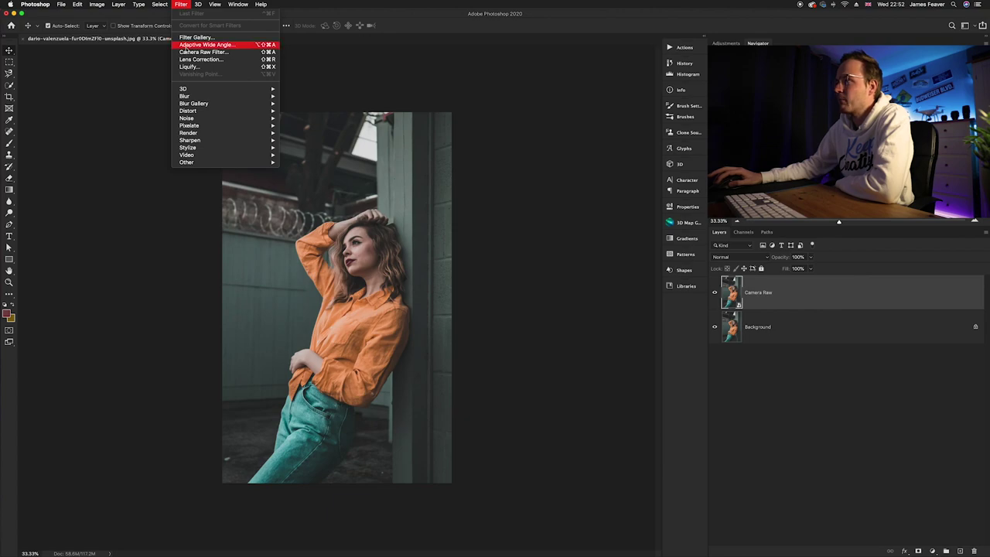
{"action": "left_click", "coordinate": [216, 52]}
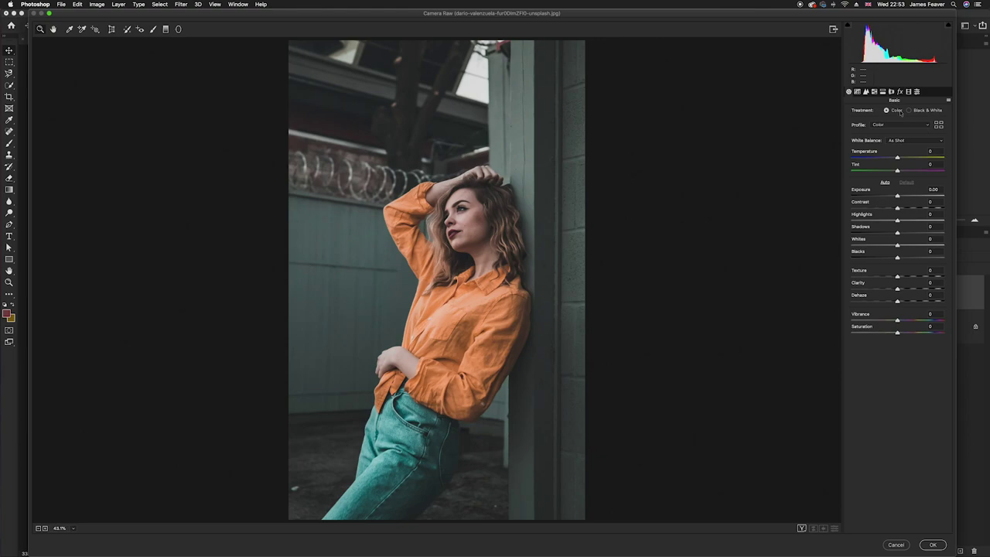
{"action": "left_click", "coordinate": [874, 92]}
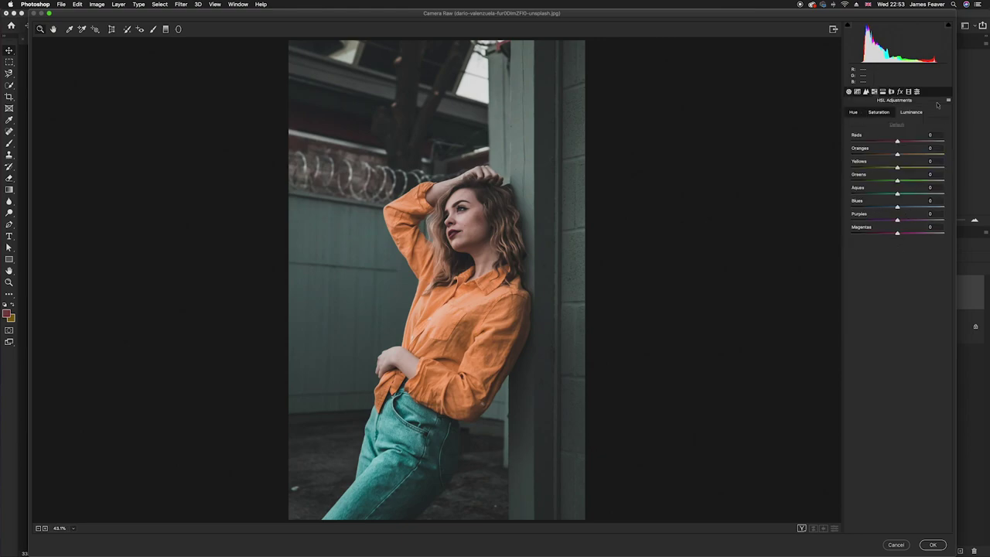
{"action": "left_click", "coordinate": [883, 92]}
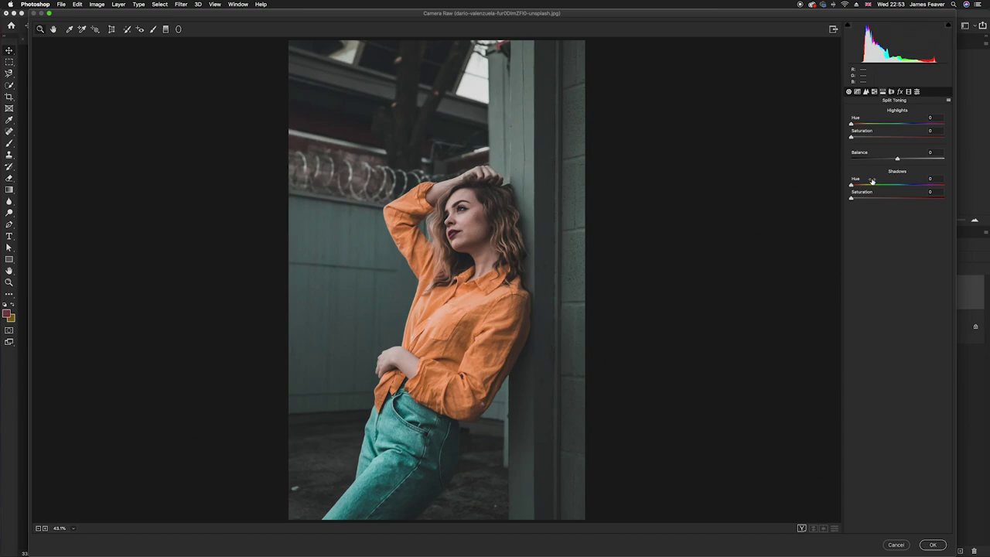
{"action": "left_click", "coordinate": [849, 93]}
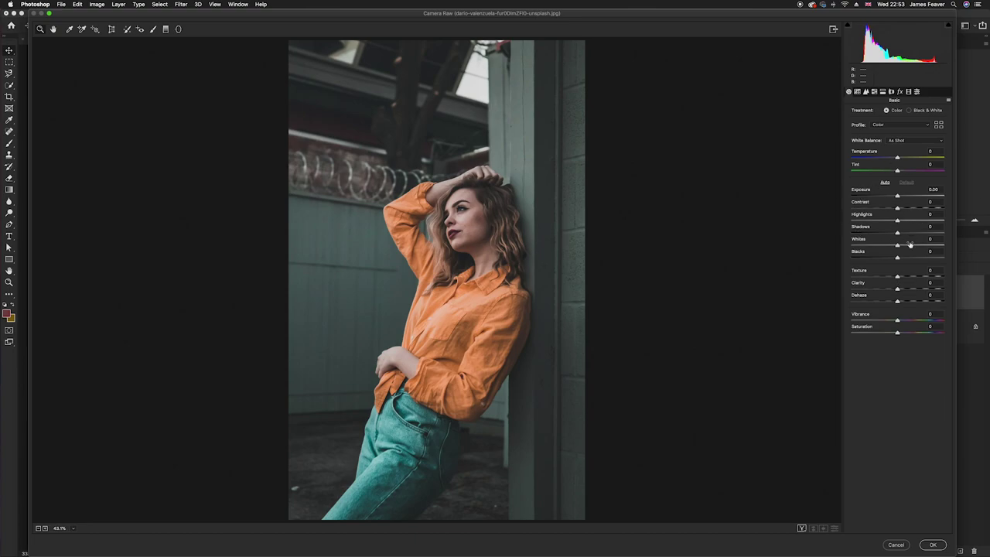
Step: Set the basic adjustments in Camera Raw to Contrast +18, Clarity +8 and Dehaze +21
{"action": "left_click_drag", "start_coordinate": [899, 209], "coordinate": [905, 208]}
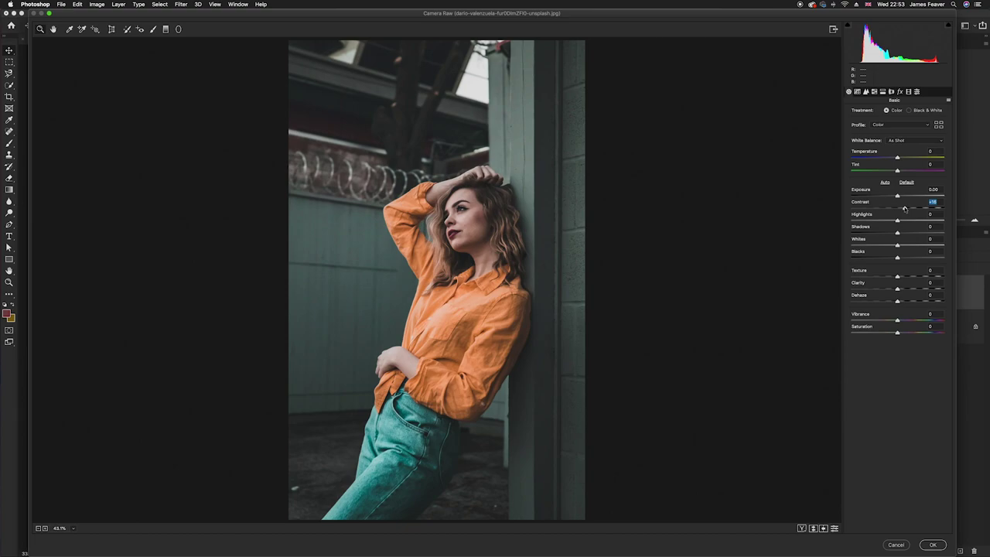
{"action": "left_click_drag", "start_coordinate": [906, 208], "coordinate": [908, 209]}
{"action": "left_click_drag", "start_coordinate": [897, 289], "coordinate": [908, 302]}
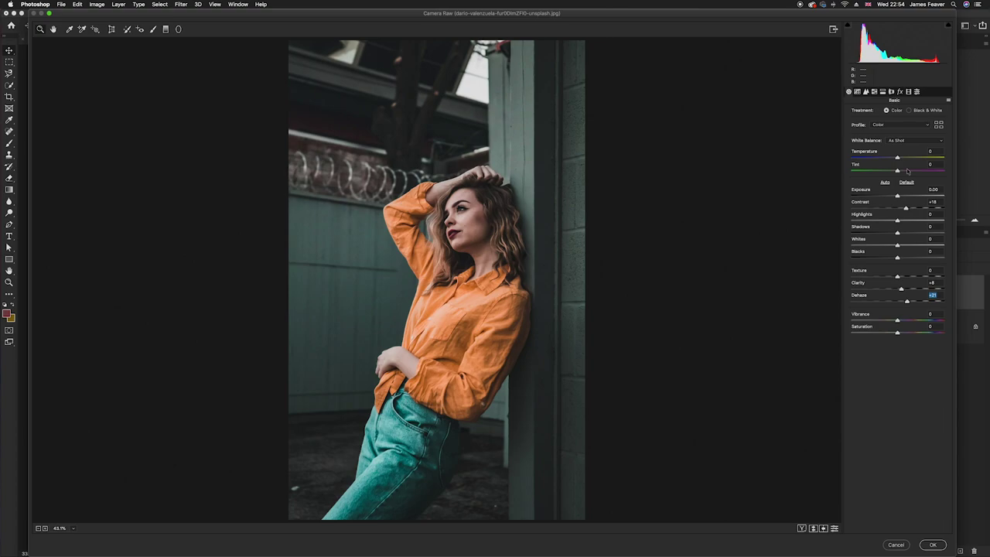
Step: Recolour the shirt with the HSL hue adjustments, setting Oranges to +38 and Yellows to -21
{"action": "left_click", "coordinate": [874, 91]}
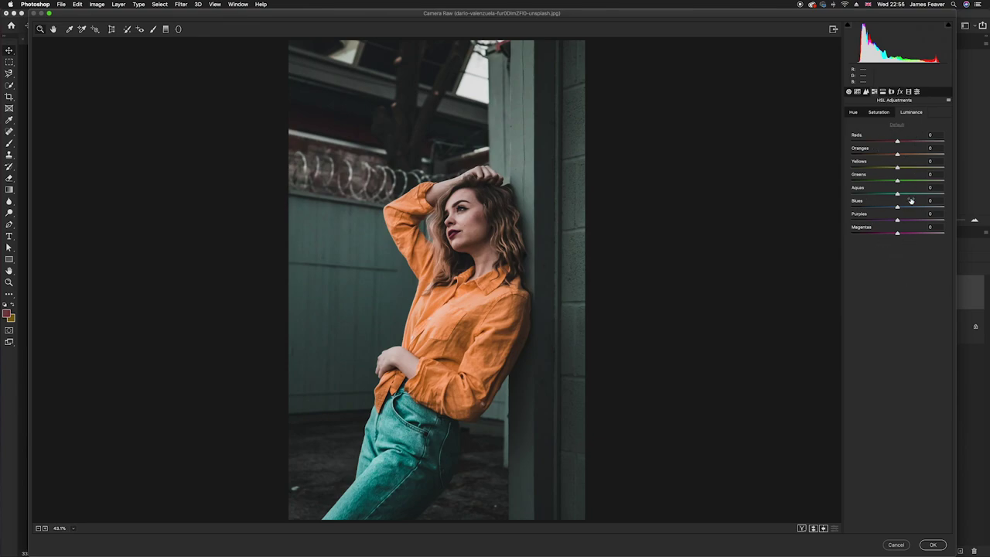
{"action": "left_click", "coordinate": [878, 113]}
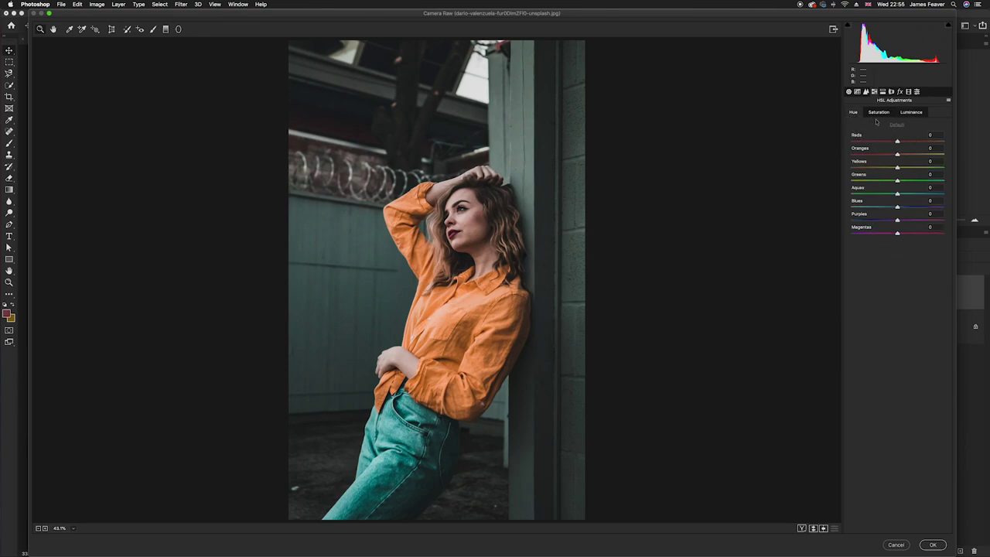
{"action": "left_click", "coordinate": [912, 114]}
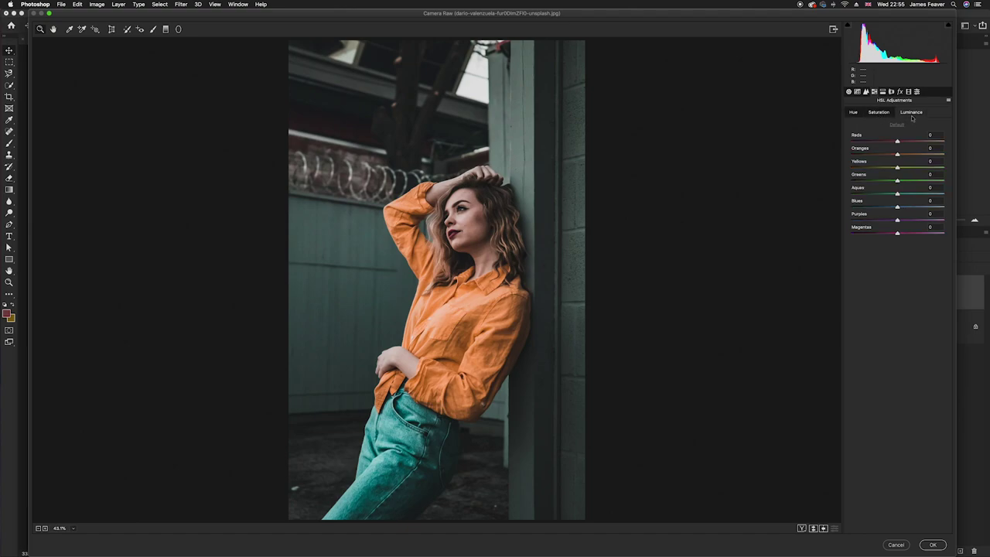
{"action": "left_click", "coordinate": [854, 115]}
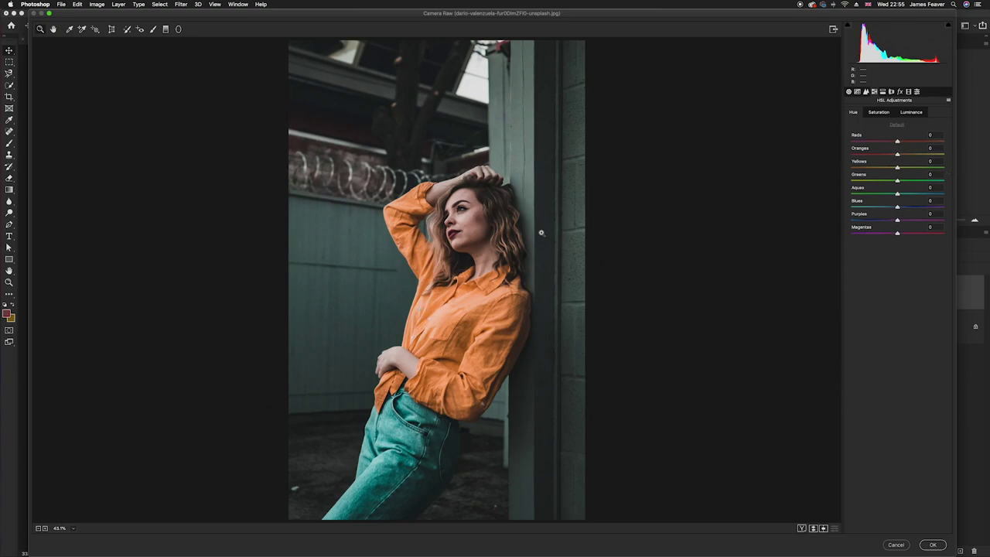
{"action": "scroll", "coordinate": [483, 334], "scroll_direction": "up", "scroll_amount": 5}
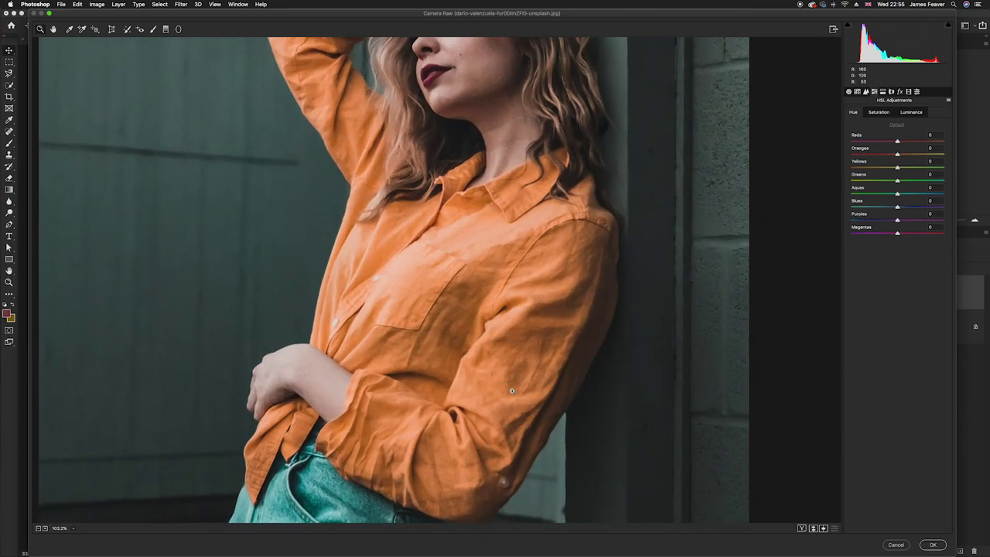
{"action": "scroll", "coordinate": [513, 392], "scroll_direction": "down", "scroll_amount": 3}
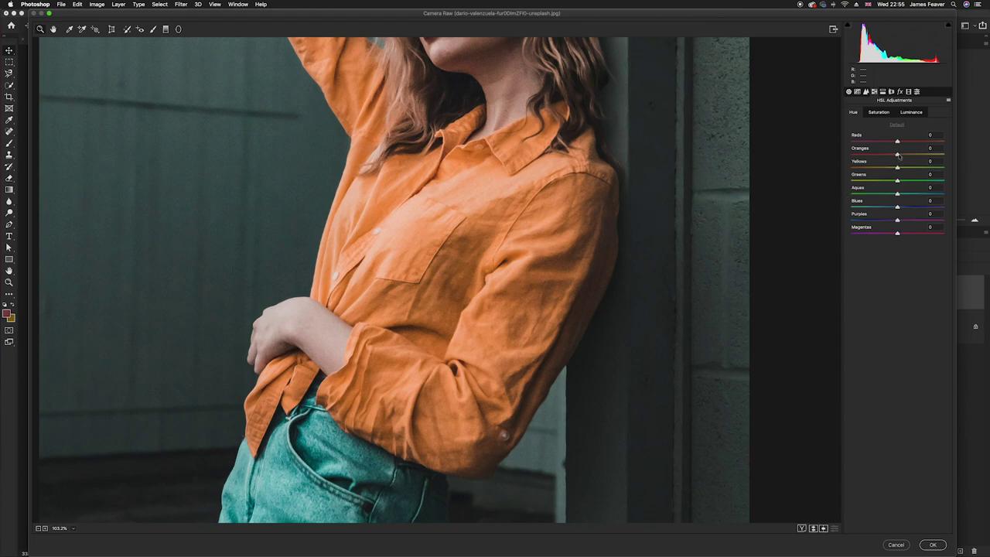
{"action": "left_click_drag", "start_coordinate": [898, 156], "coordinate": [915, 155]}
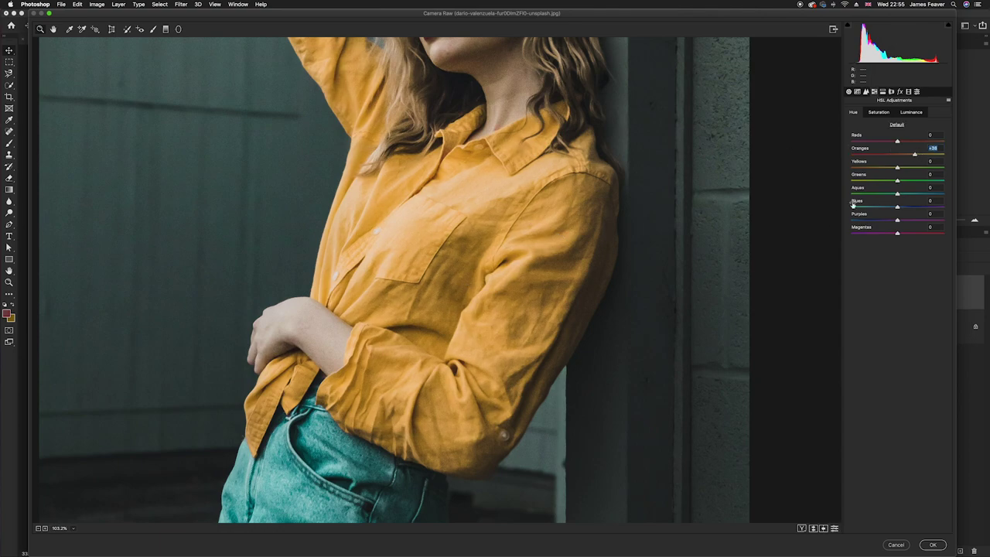
{"action": "mouse_move", "coordinate": [897, 168]}
{"action": "left_mouse_down"}
{"action": "mouse_move", "coordinate": [884, 167]}
{"action": "mouse_move", "coordinate": [907, 166]}
{"action": "mouse_move", "coordinate": [888, 167]}
{"action": "left_mouse_up"}
Step: Shift the Blues hue to +77 to recolour the jeans, and compare the photo before and after the edits
{"action": "scroll", "coordinate": [358, 428], "scroll_direction": "down", "scroll_amount": 3}
{"action": "scroll", "coordinate": [356, 426], "scroll_direction": "up", "scroll_amount": 5}
{"action": "scroll", "coordinate": [353, 423], "scroll_direction": "left", "scroll_amount": 2}
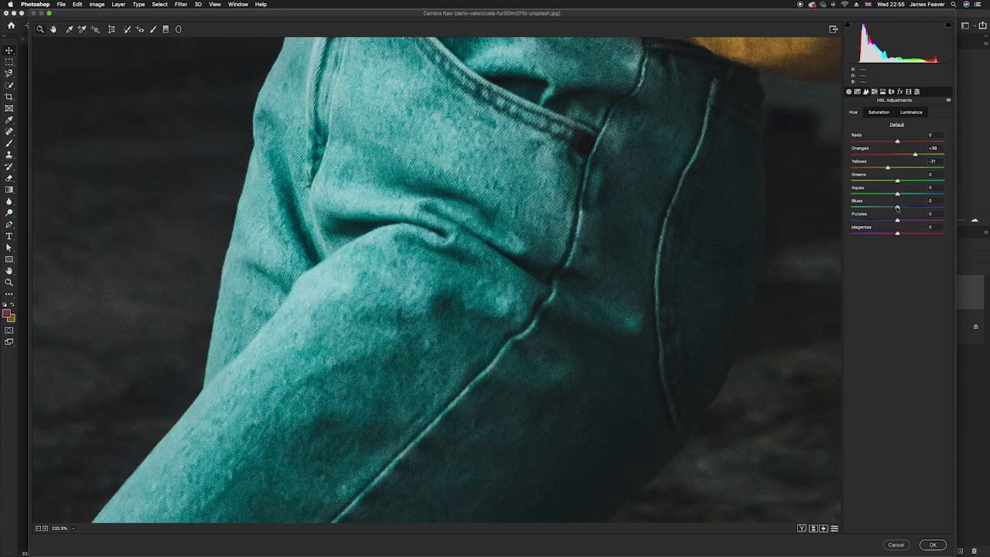
{"action": "left_click_drag", "start_coordinate": [897, 207], "coordinate": [932, 207]}
{"action": "left_click", "coordinate": [813, 529]}
{"action": "left_click", "coordinate": [813, 529]}
{"action": "scroll", "coordinate": [401, 235], "scroll_direction": "down", "scroll_amount": 5}
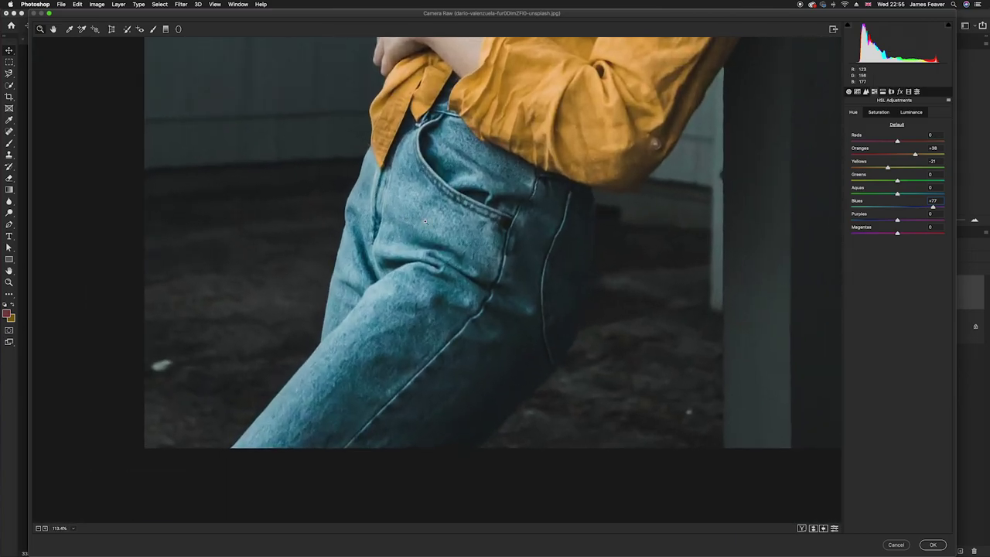
{"action": "scroll", "coordinate": [425, 222], "scroll_direction": "down", "scroll_amount": 5}
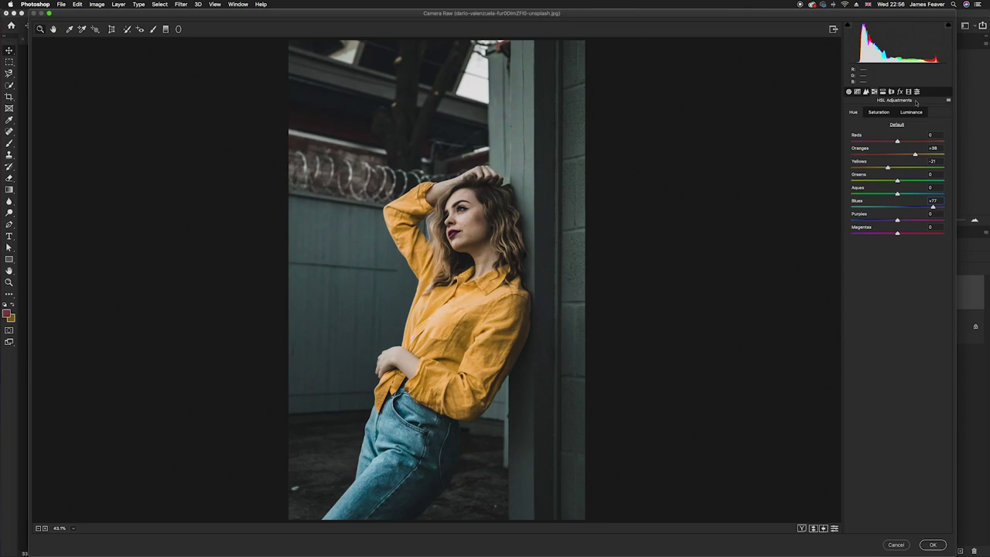
Step: Boost the HSL saturation of the Yellows to +41 and the Oranges to +23
{"action": "left_click", "coordinate": [880, 113]}
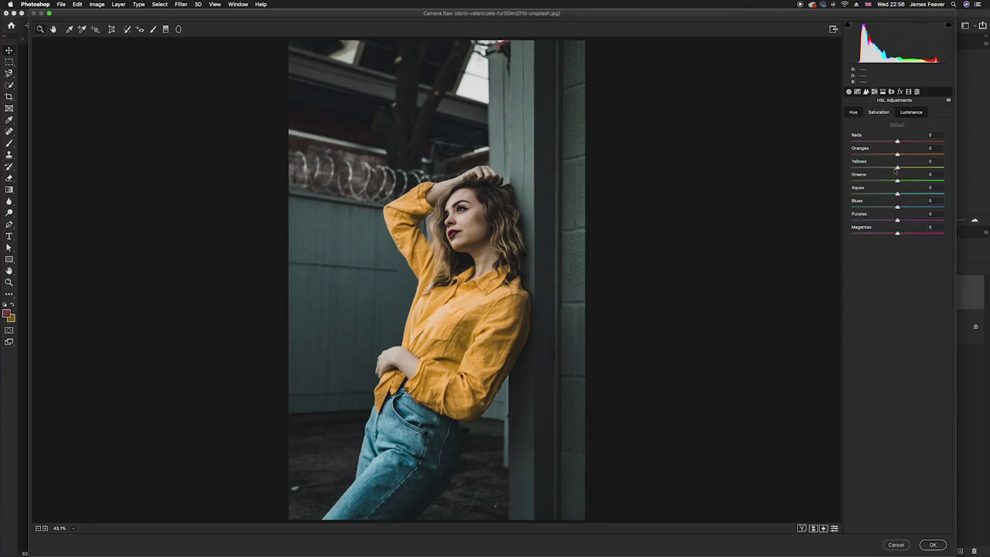
{"action": "left_click_drag", "start_coordinate": [898, 168], "coordinate": [918, 168]}
{"action": "left_click", "coordinate": [912, 113]}
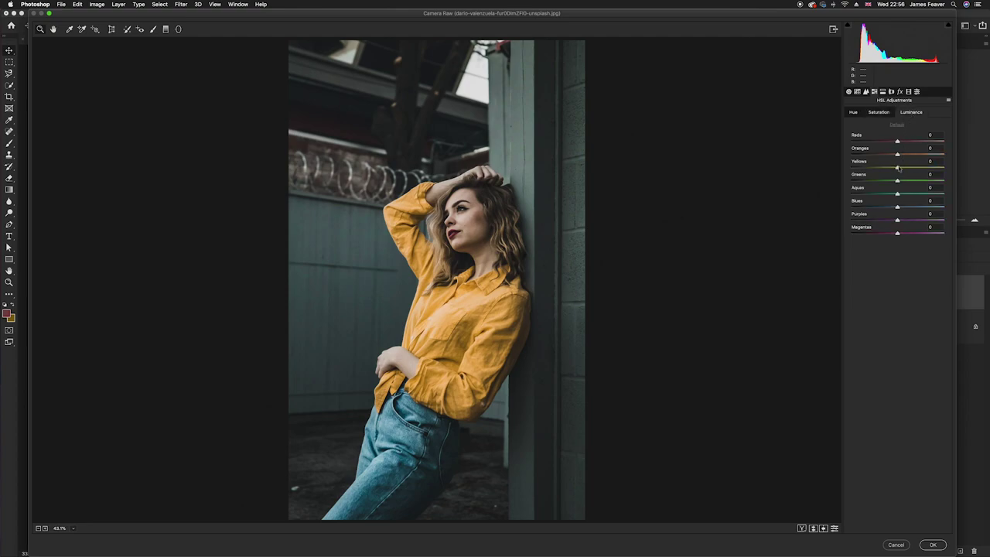
{"action": "mouse_move", "coordinate": [899, 168]}
{"action": "left_mouse_down"}
{"action": "mouse_move", "coordinate": [926, 167]}
{"action": "mouse_move", "coordinate": [899, 156]}
{"action": "mouse_move", "coordinate": [909, 154]}
{"action": "left_mouse_up"}
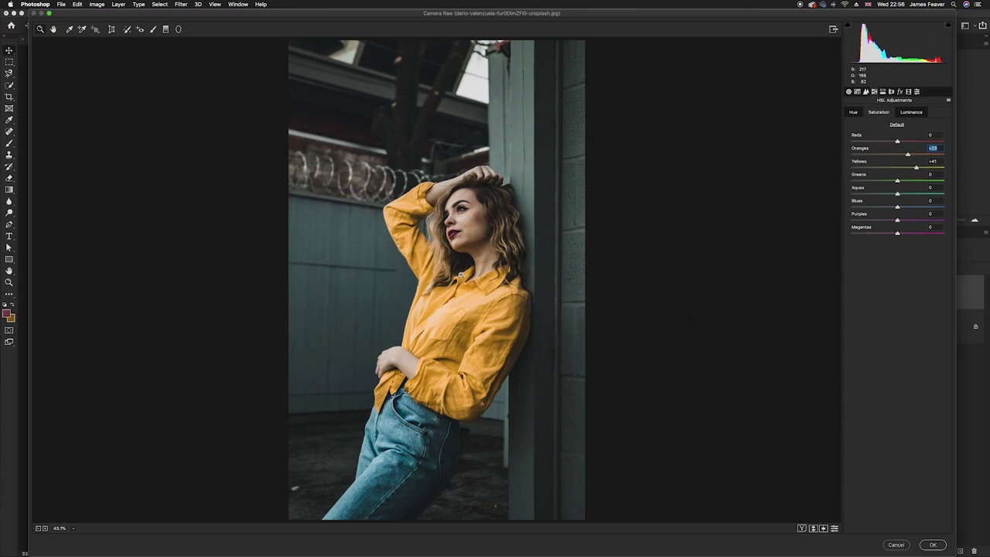
Step: Split tone the photo with highlights at hue 45, saturation 20 and shadows at hue 221, saturation 22
{"action": "left_click", "coordinate": [882, 91]}
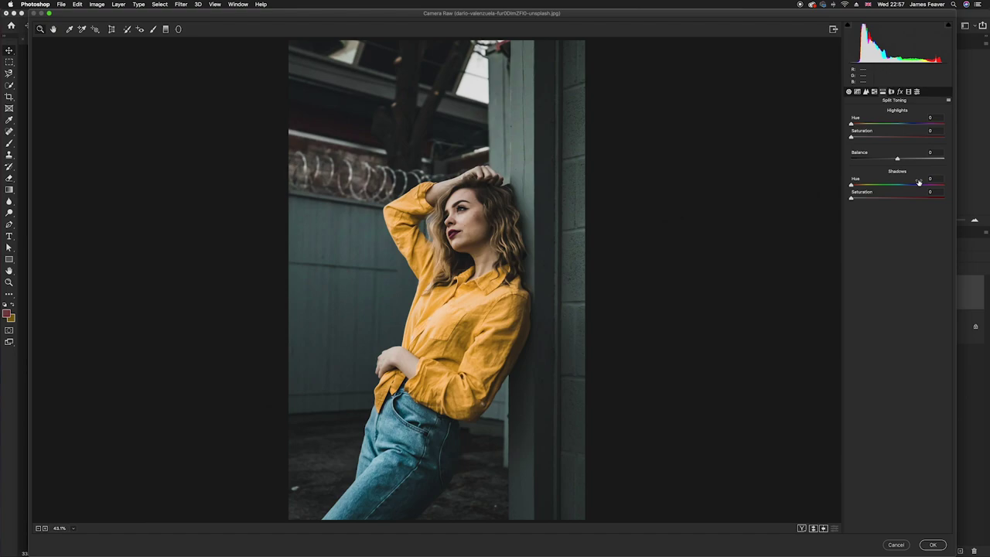
{"action": "left_click_drag", "start_coordinate": [852, 138], "coordinate": [869, 139]}
{"action": "mouse_move", "coordinate": [868, 137]}
{"action": "left_mouse_down"}
{"action": "mouse_move", "coordinate": [880, 138]}
{"action": "mouse_move", "coordinate": [856, 124]}
{"action": "mouse_move", "coordinate": [880, 138]}
{"action": "mouse_move", "coordinate": [870, 137]}
{"action": "left_mouse_up"}
{"action": "left_click_drag", "start_coordinate": [851, 185], "coordinate": [908, 187]}
{"action": "left_click_drag", "start_coordinate": [851, 198], "coordinate": [871, 198]}
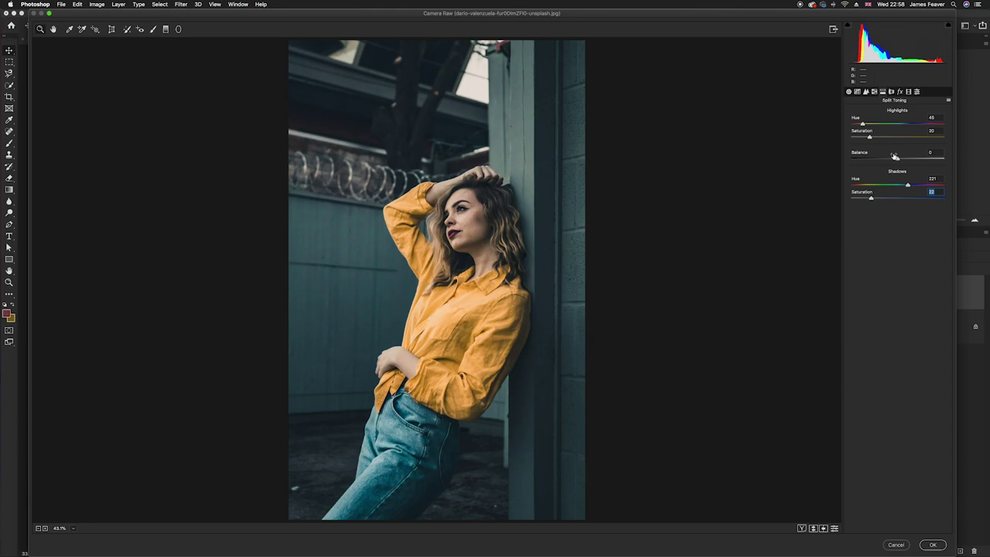
Step: Try the split toning Balance towards the shadows and towards the highlights, and reset it to 0
{"action": "left_click_drag", "start_coordinate": [899, 159], "coordinate": [866, 159]}
{"action": "left_click_drag", "start_coordinate": [866, 159], "coordinate": [923, 159]}
{"action": "left_click_drag", "start_coordinate": [923, 160], "coordinate": [898, 159]}
{"action": "left_click", "coordinate": [931, 153]}
{"action": "type", "text": "0"}
Step: Compare the photo with and without the Camera Raw edits and apply the filter to the layer
{"action": "left_click", "coordinate": [813, 529]}
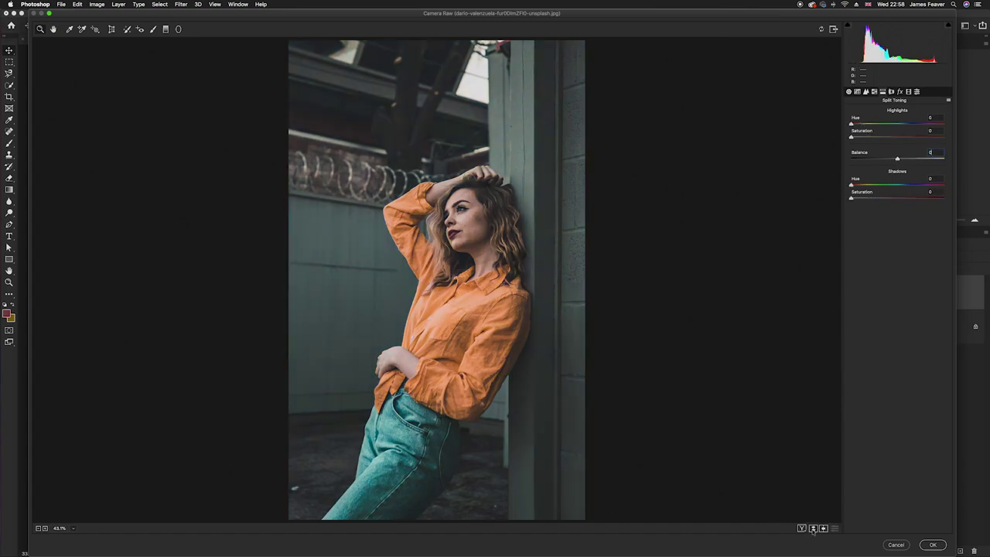
{"action": "left_click", "coordinate": [813, 528]}
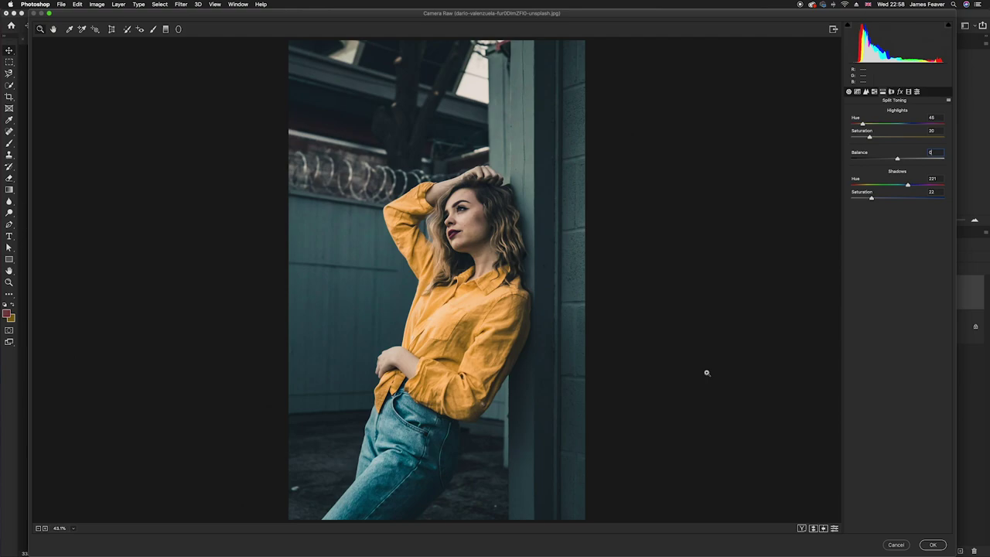
{"action": "left_click", "coordinate": [932, 545]}
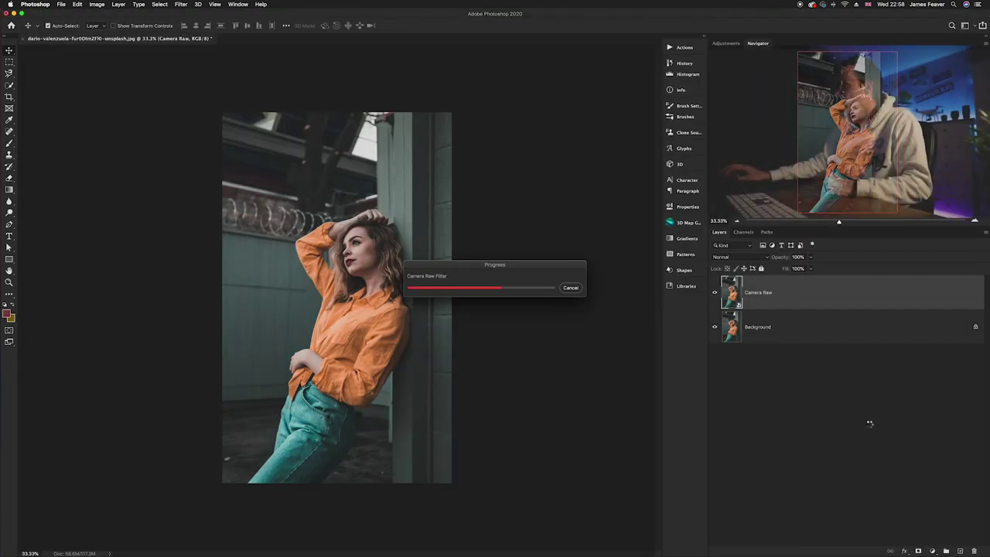